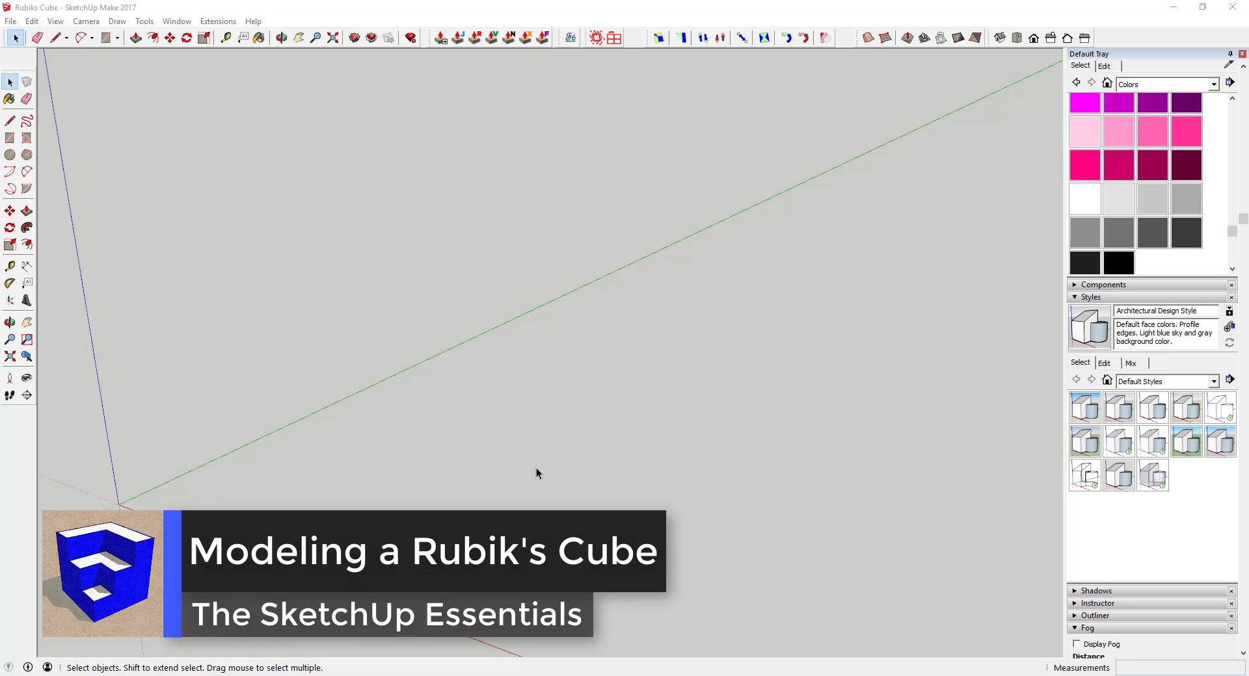
Draw a 2" by 2" square on the ground plane with its first corner at the origin
middle_drag(536, 467, 541, 448)
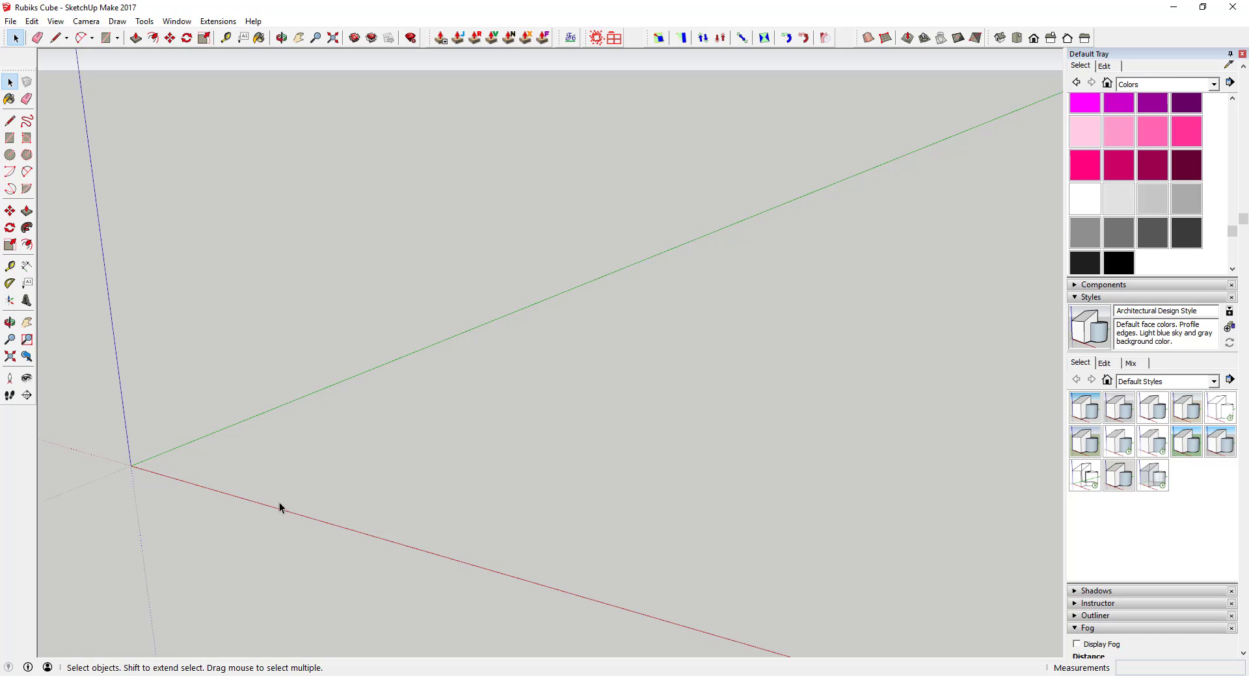
middle_drag(280, 507, 188, 437)
key(r)
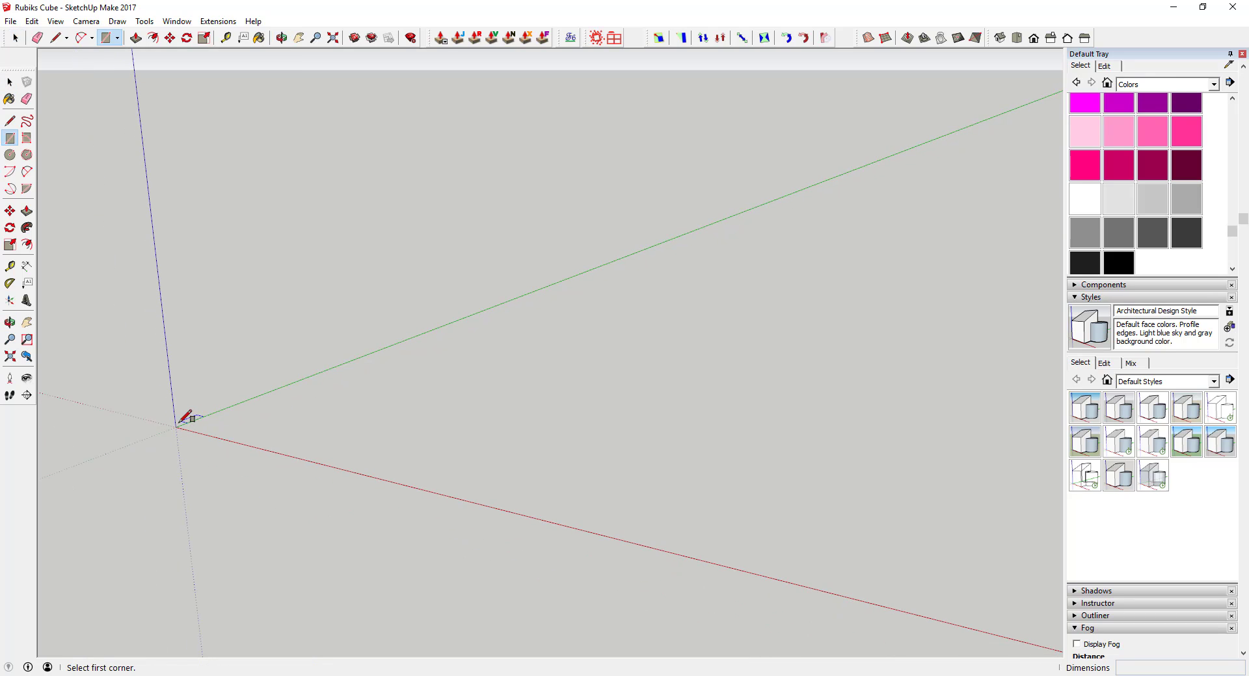
click(176, 428)
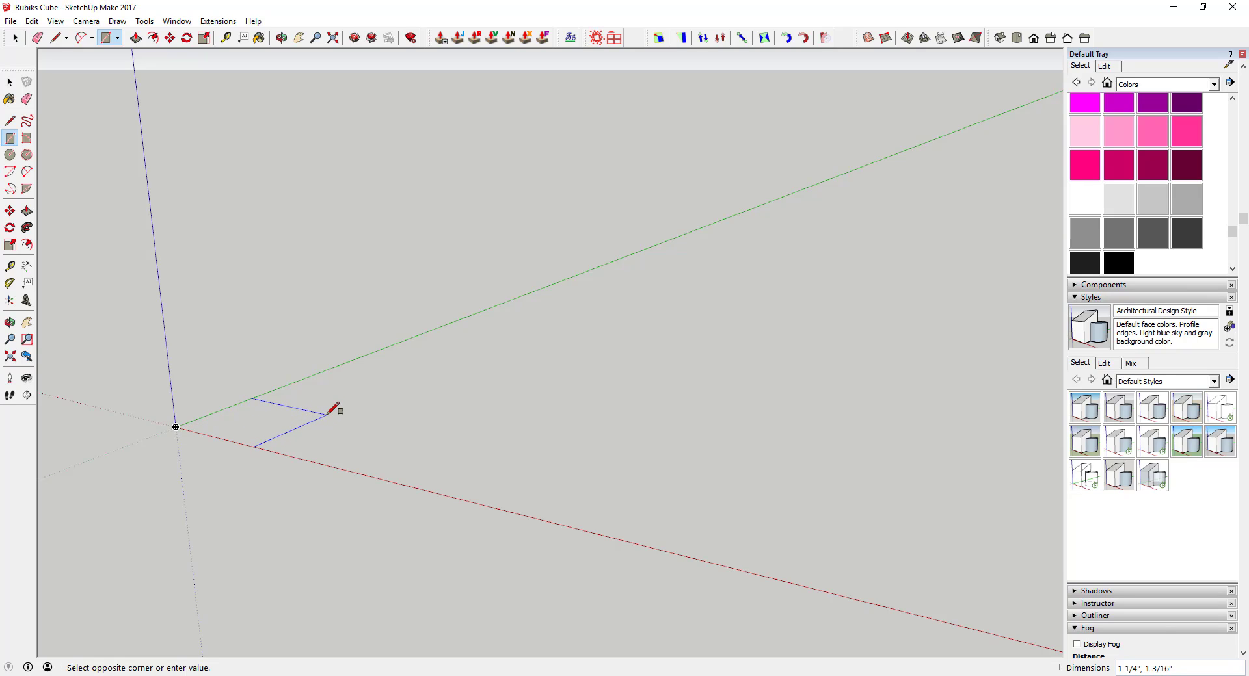
text(2)
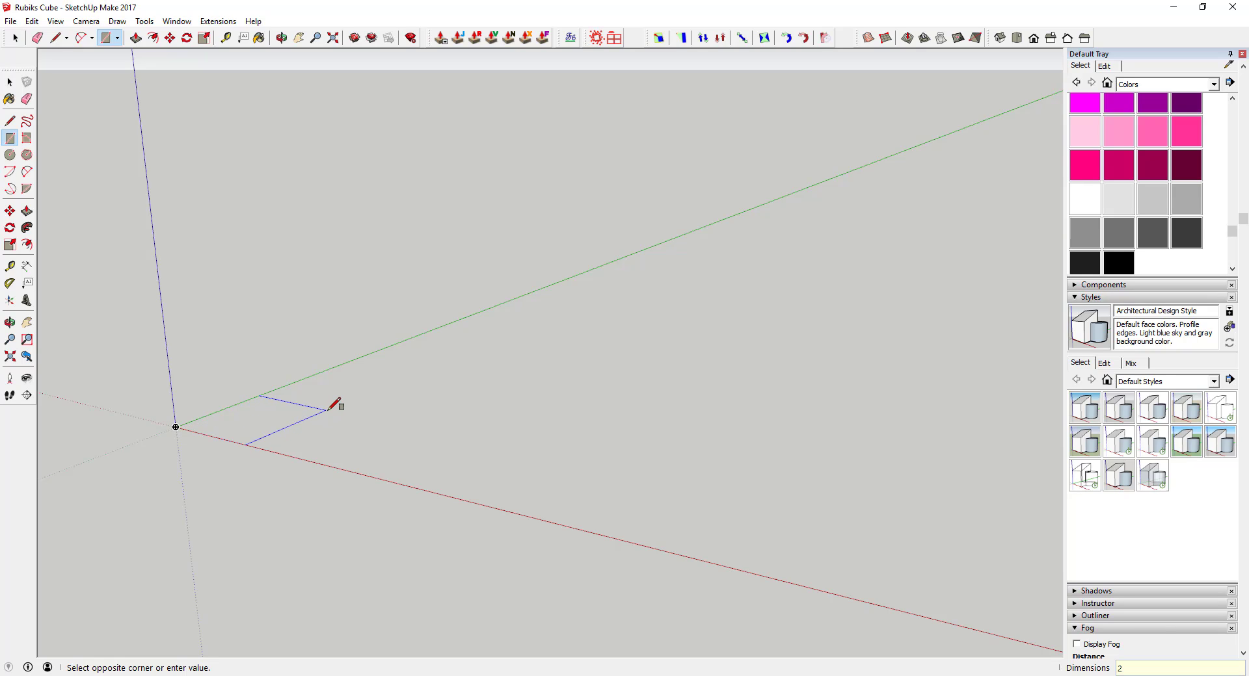
text(,2)
key(Return)
key(space)
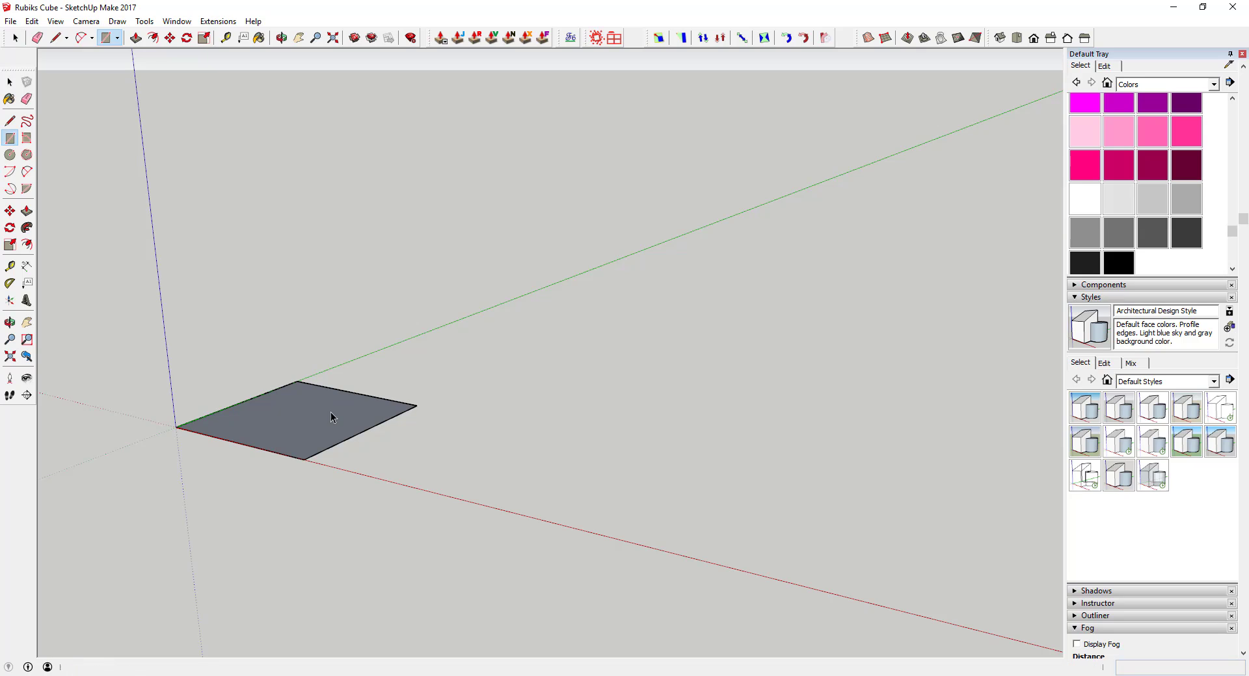
Push/Pull the square upward to form a solid cube
click(290, 421)
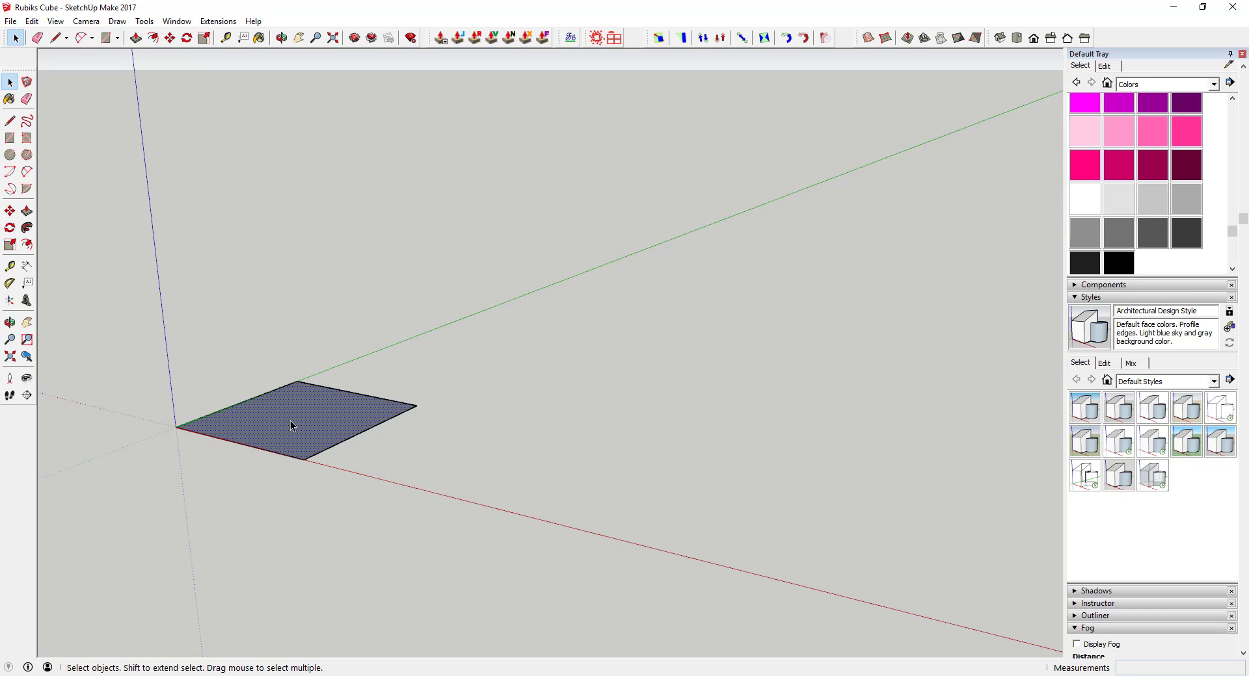
middle_drag(290, 420, 194, 440)
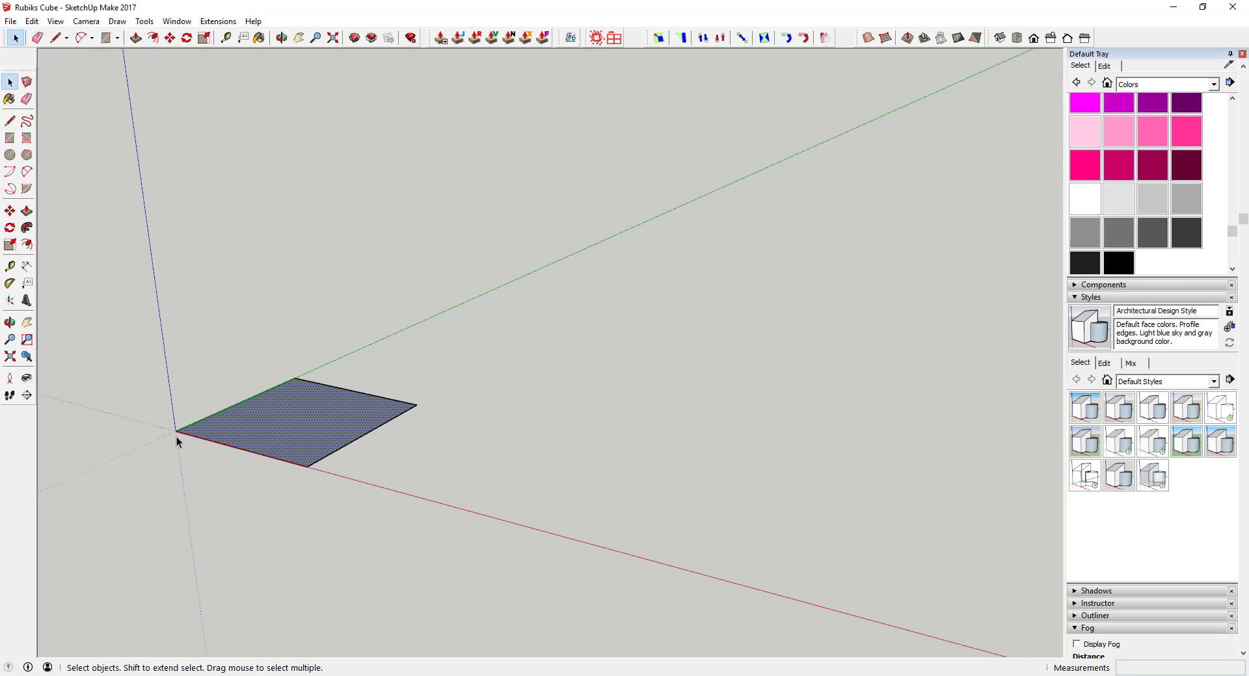
key(r)
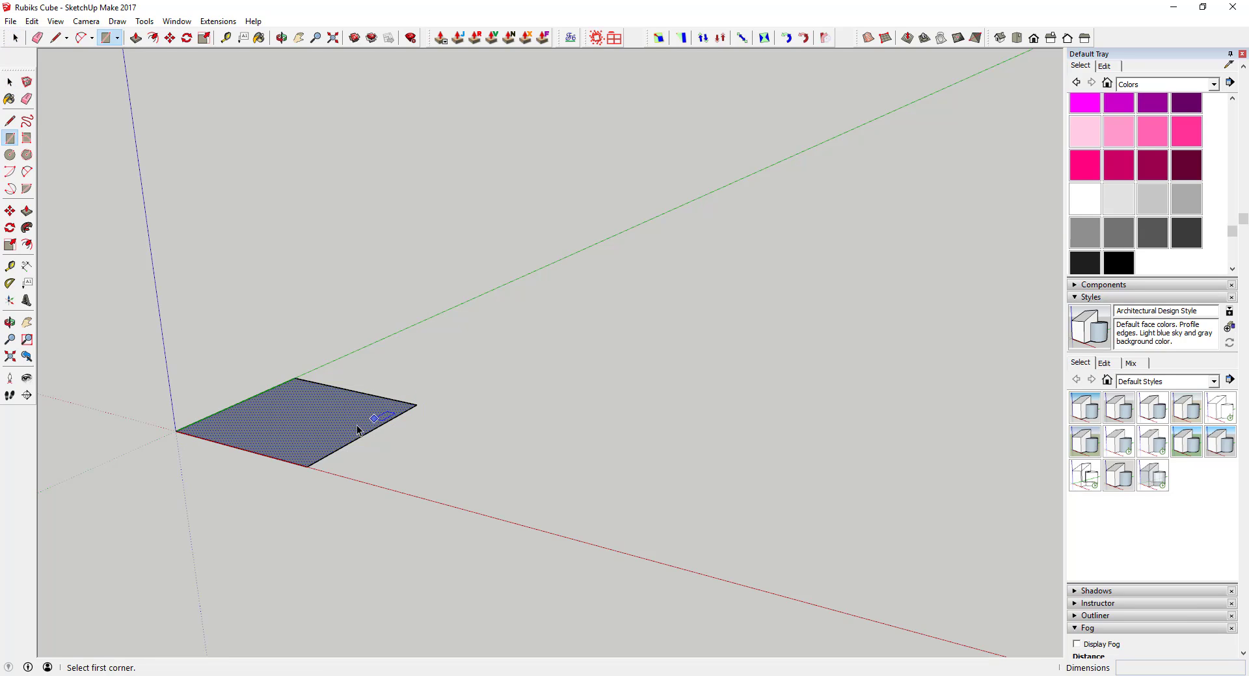
key(space)
key(p)
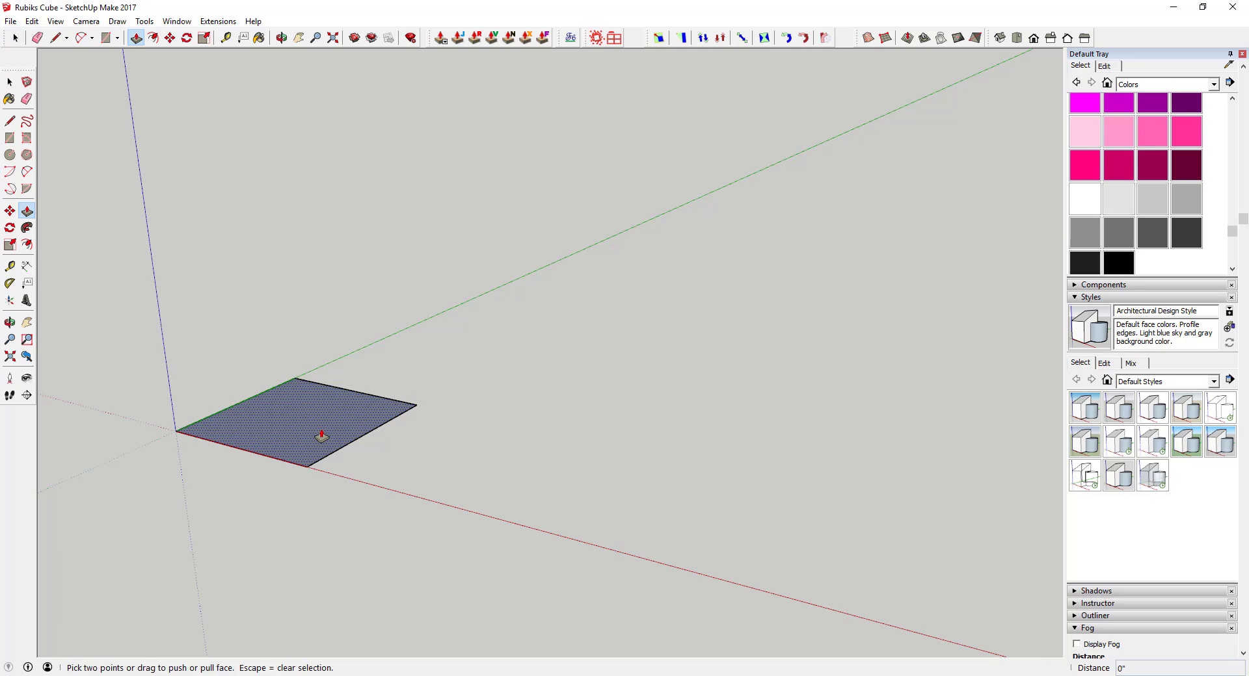
key(space)
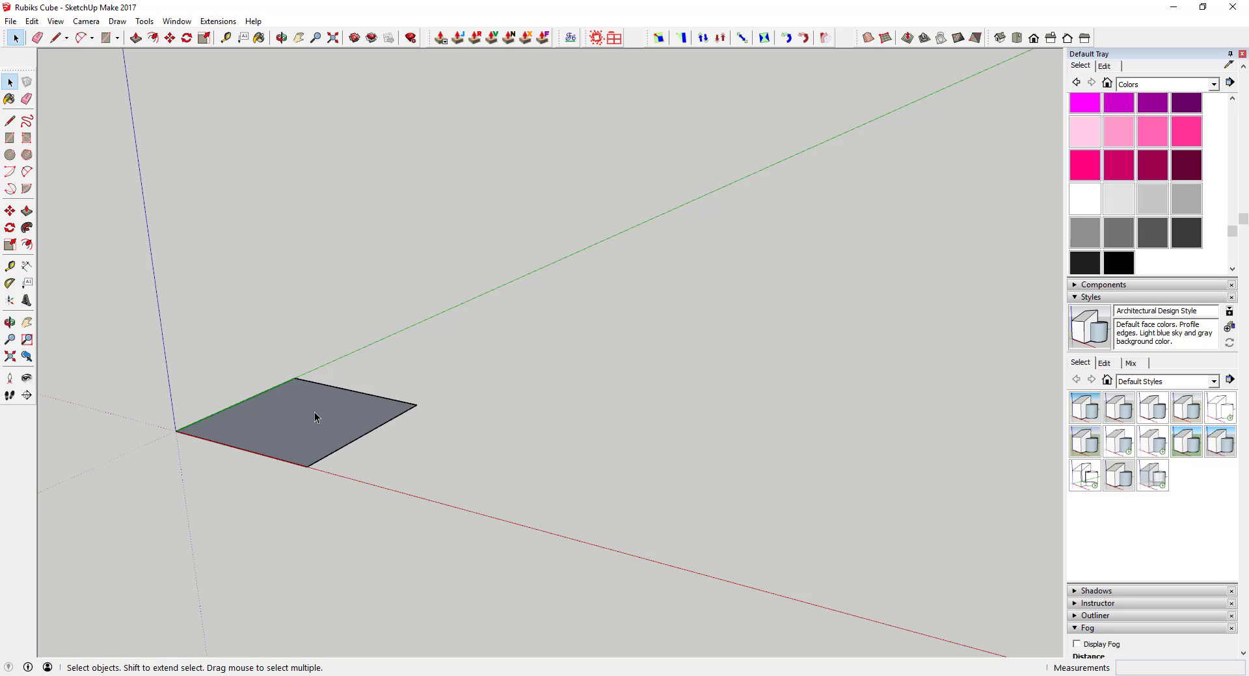
key(p)
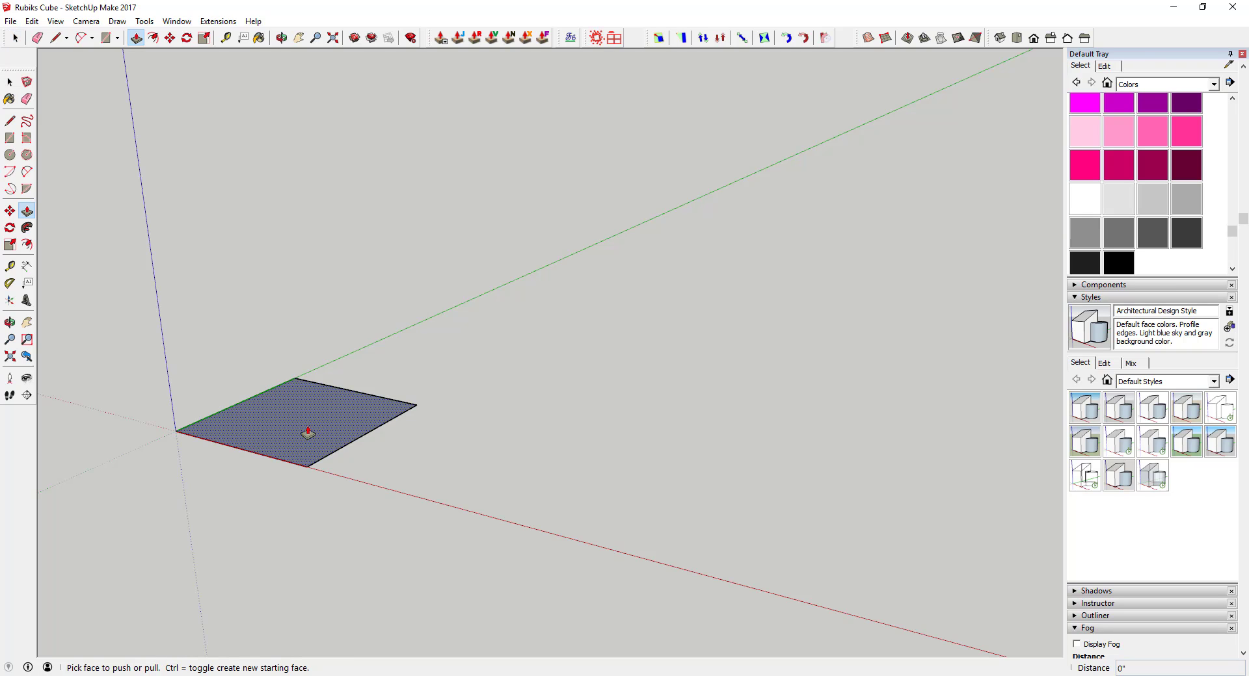
drag(309, 426, 240, 260)
key(space)
key(o)
key(space)
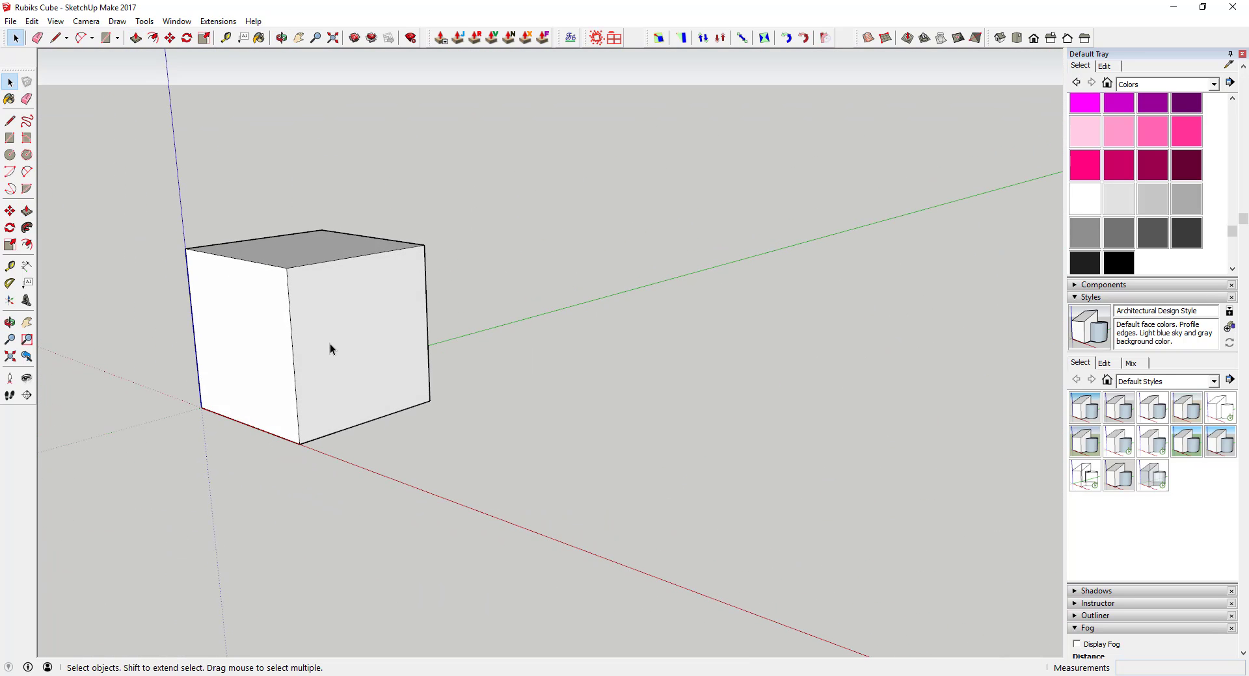
Offset the edges of one side face inward by about 1/8" to create a border on the cube
scroll(315, 286, up, 4)
shift+middle_drag(381, 310, 525, 334)
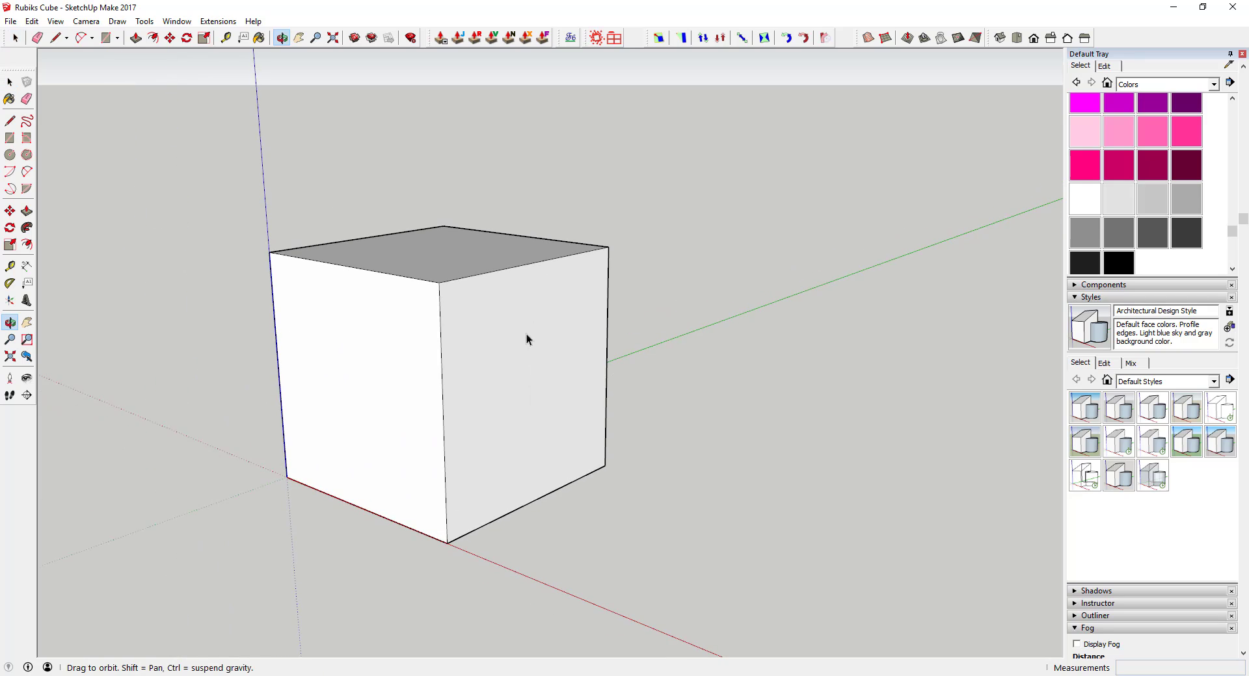
key(f)
click(437, 361)
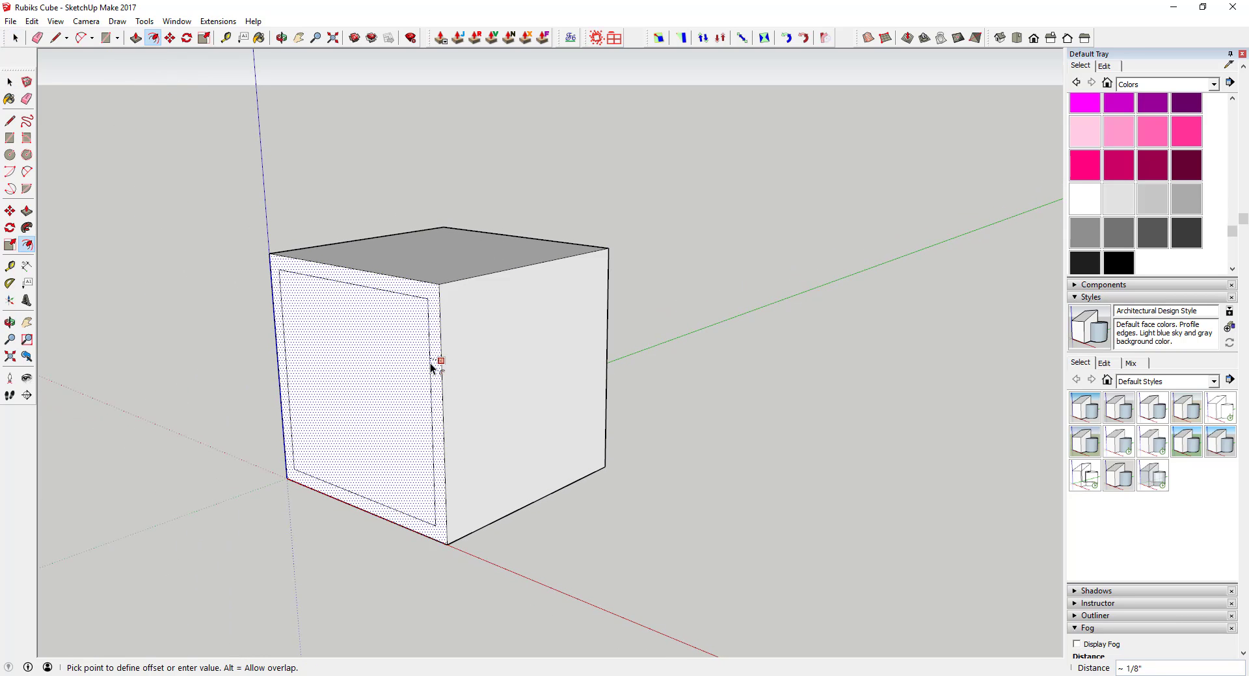
click(429, 368)
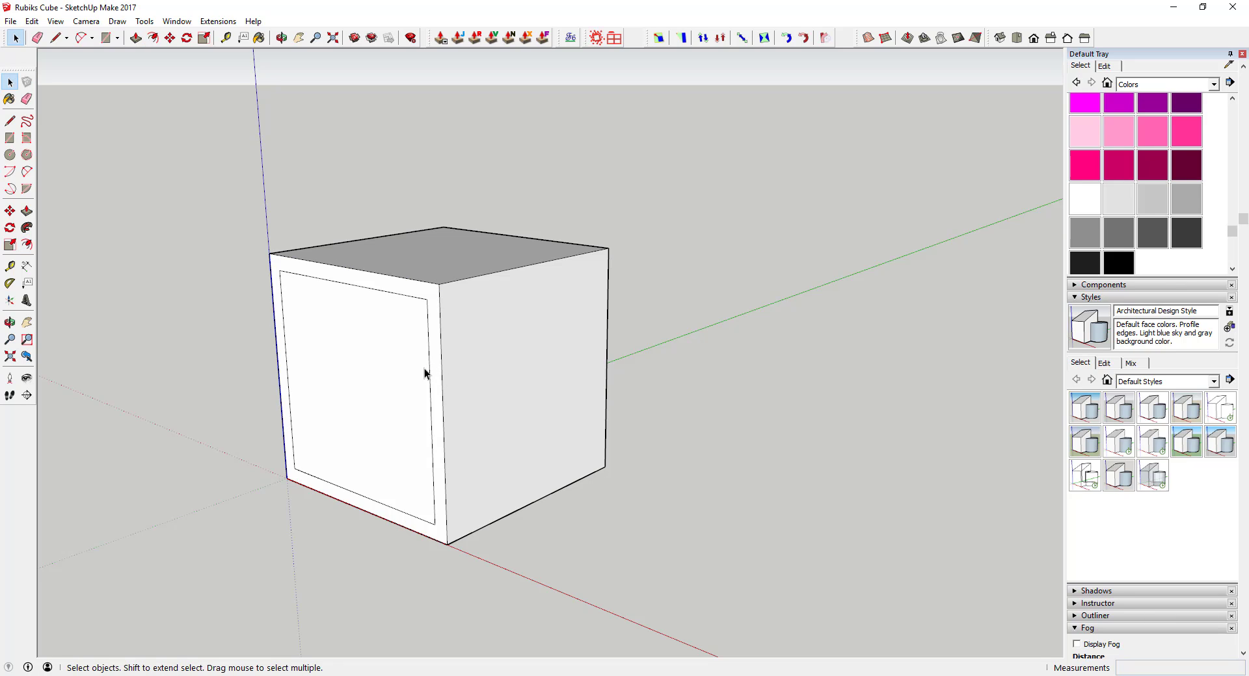
Repeat the same inward offset on the cube's remaining side, top and bottom faces
scroll(430, 368, down, 2)
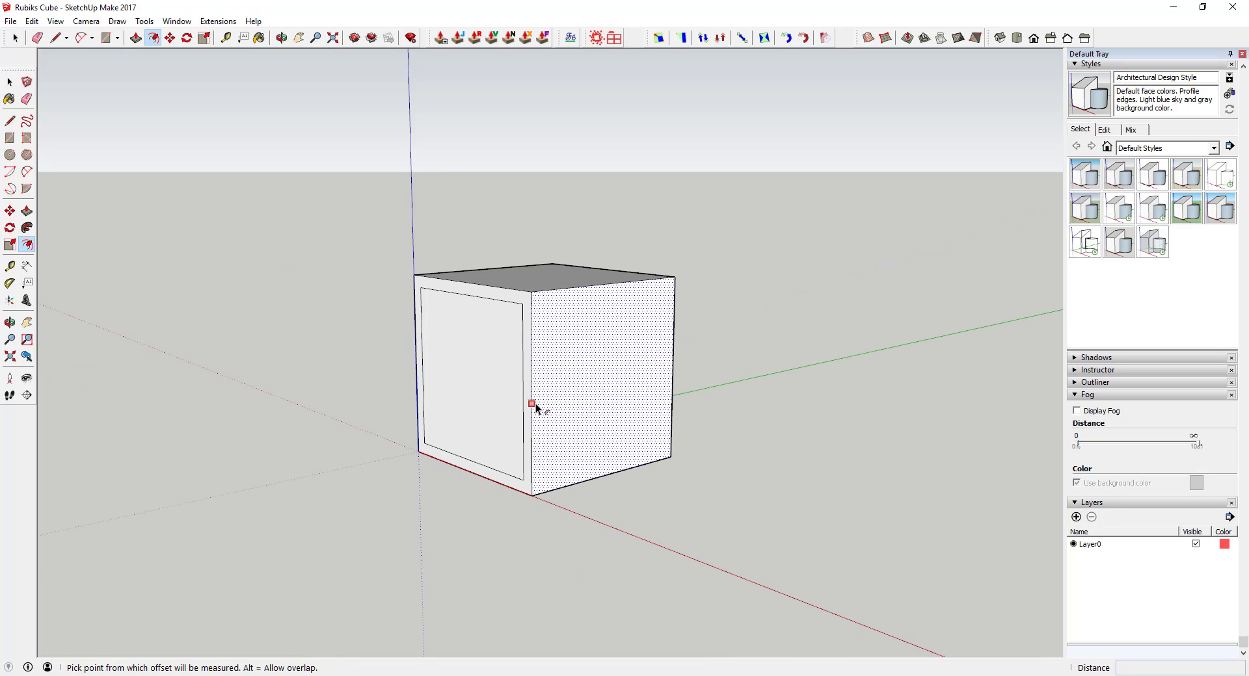
double_click(536, 403)
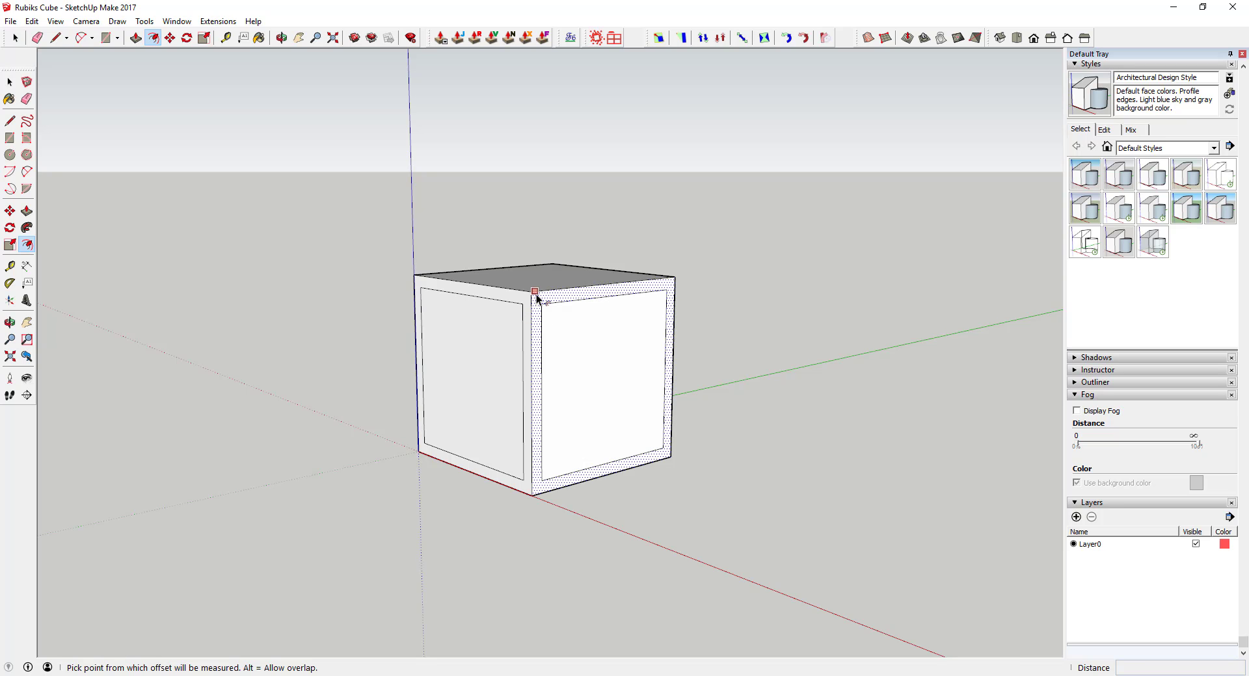
middle_drag(536, 295, 600, 357)
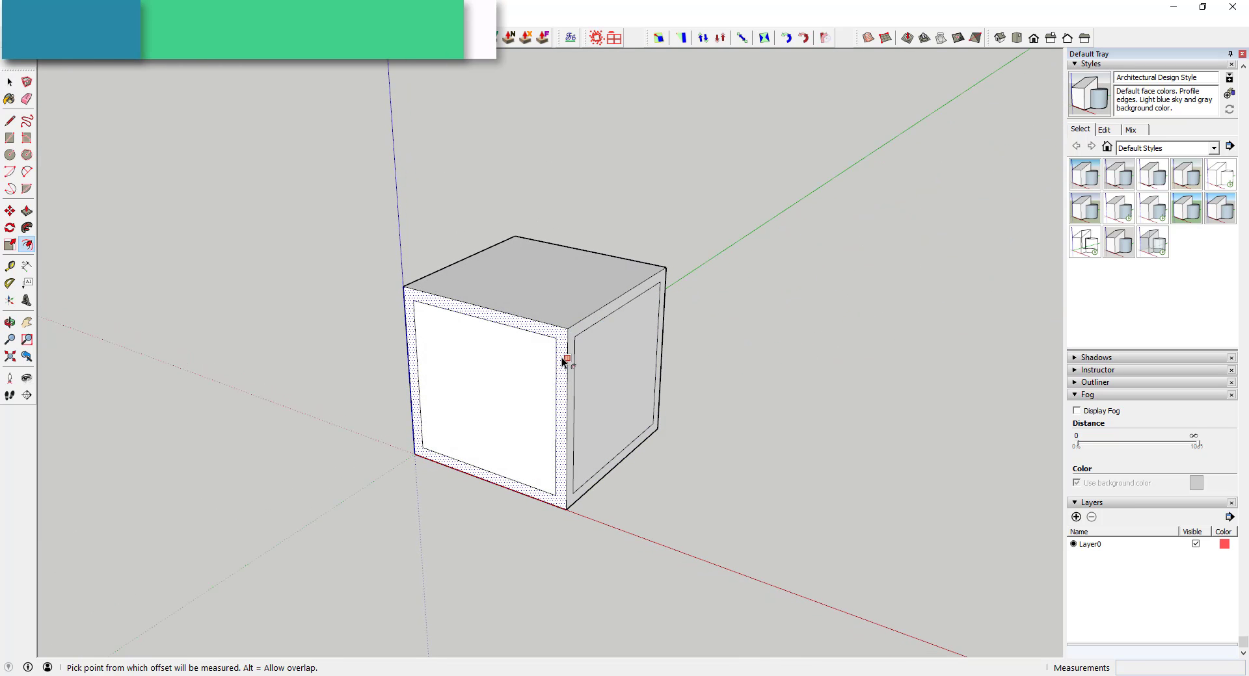
double_click(576, 319)
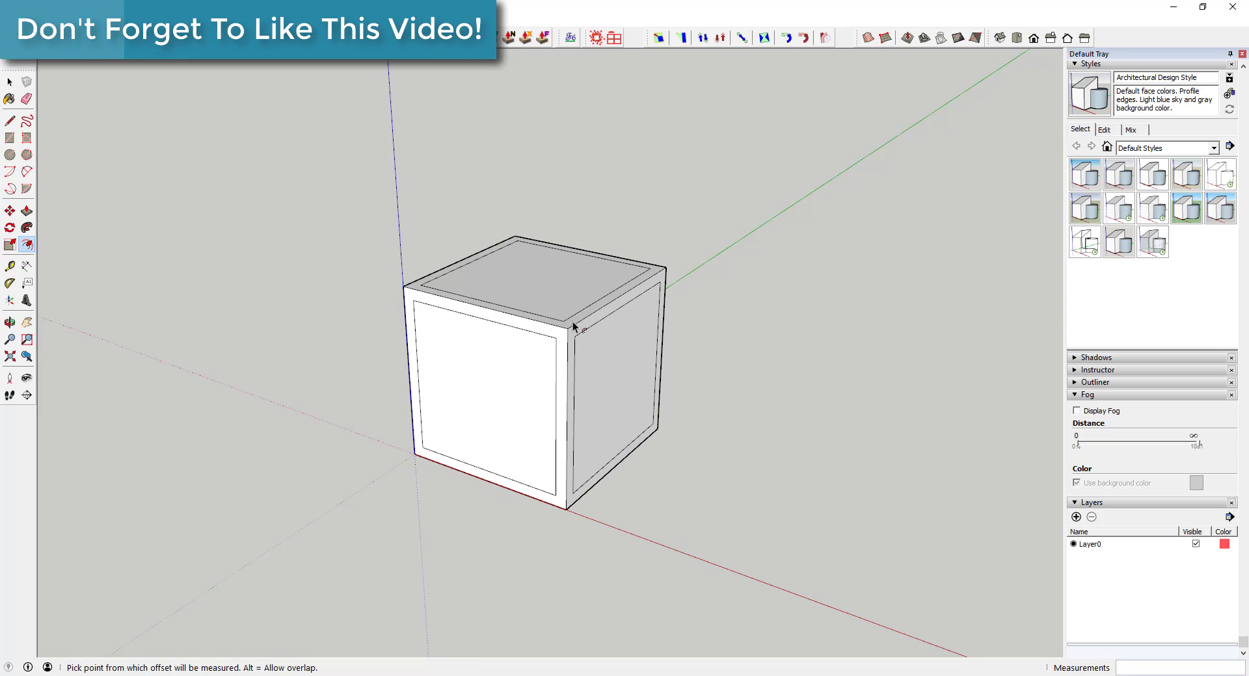
middle_drag(569, 501, 585, 504)
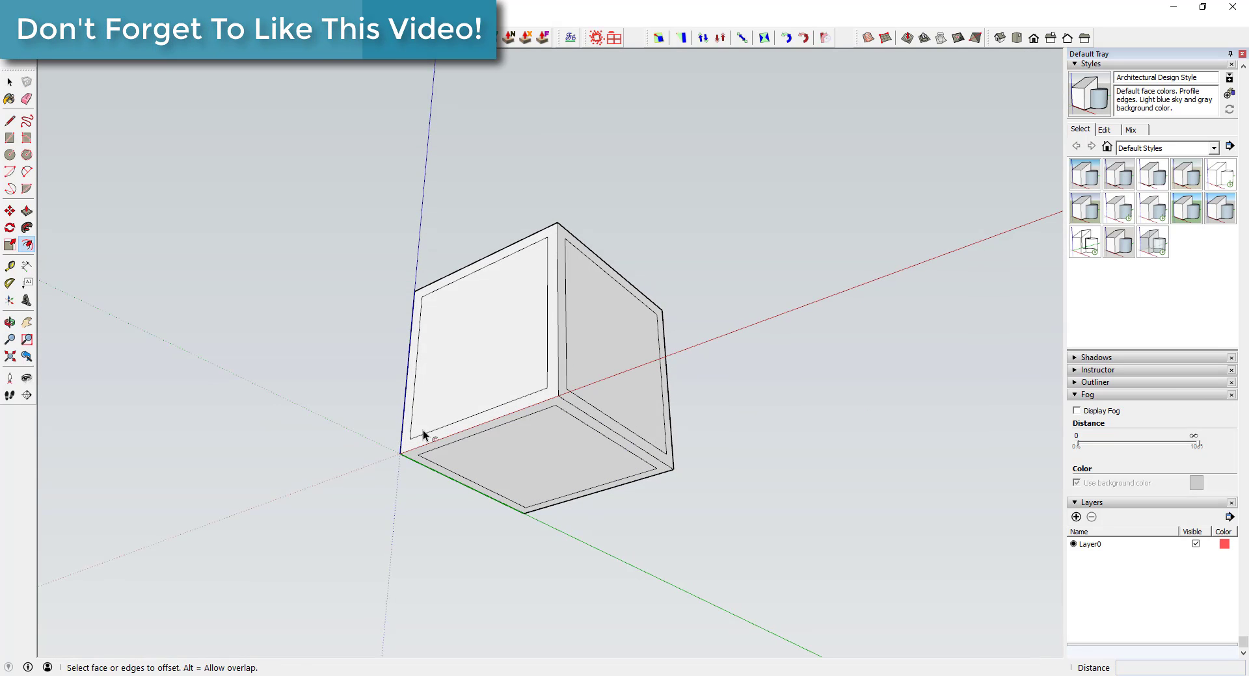
middle_drag(418, 437, 552, 371)
double_click(611, 392)
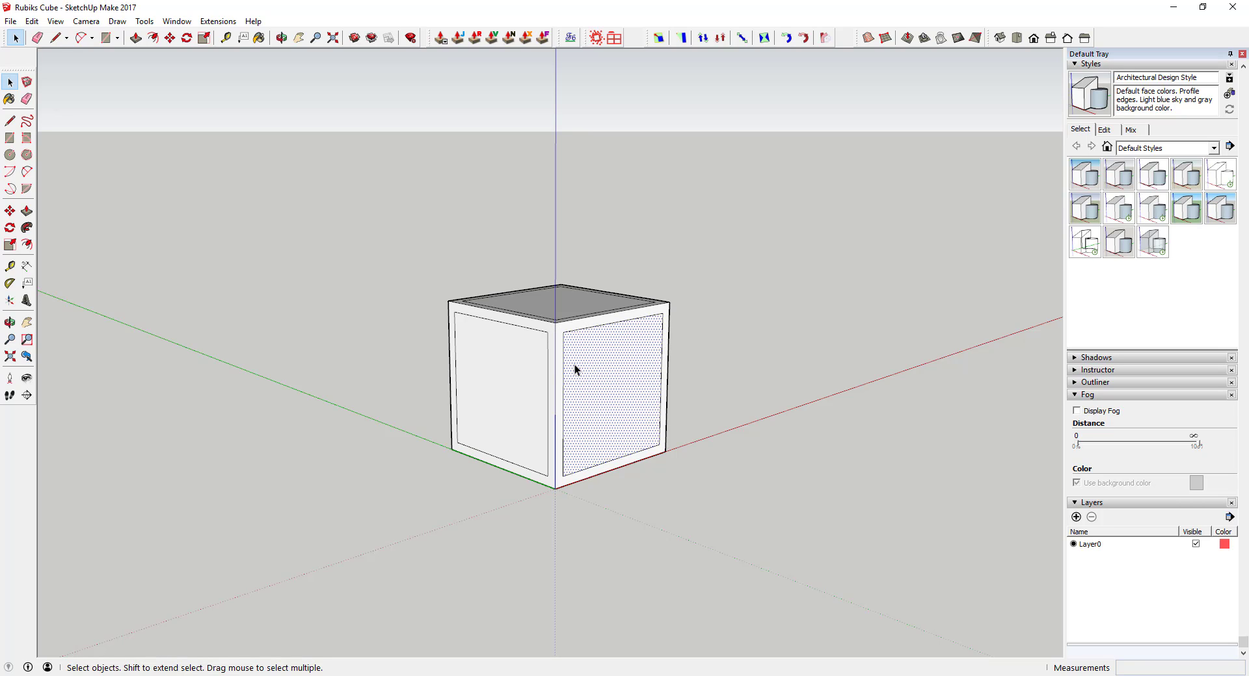
scroll(571, 362, up, 5)
middle_drag(619, 489, 605, 437)
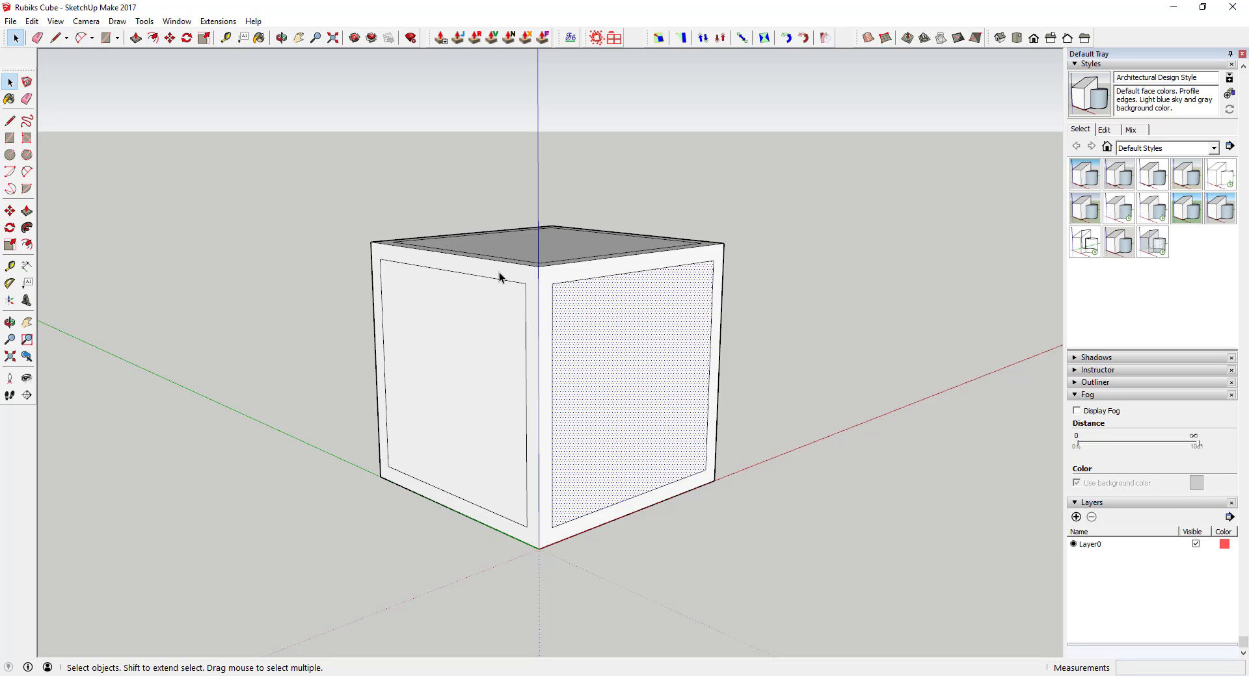
middle_drag(525, 276, 489, 273)
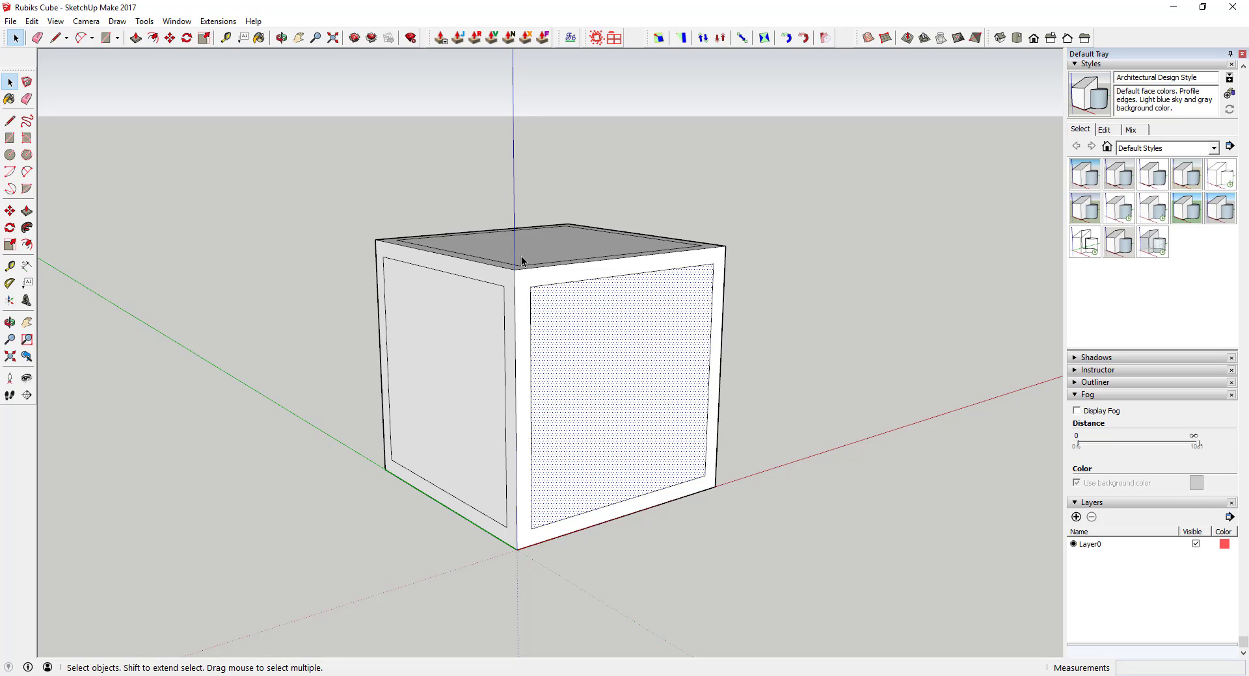
scroll(540, 288, up, 5)
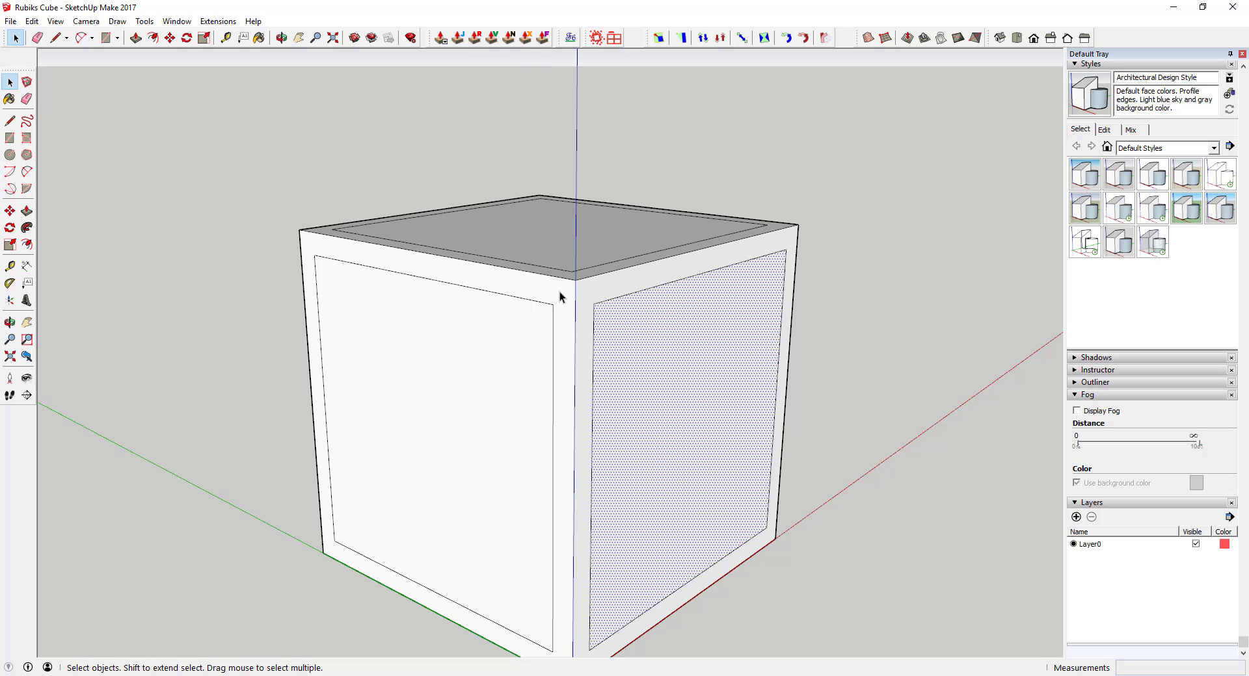
scroll(510, 279, down, 3)
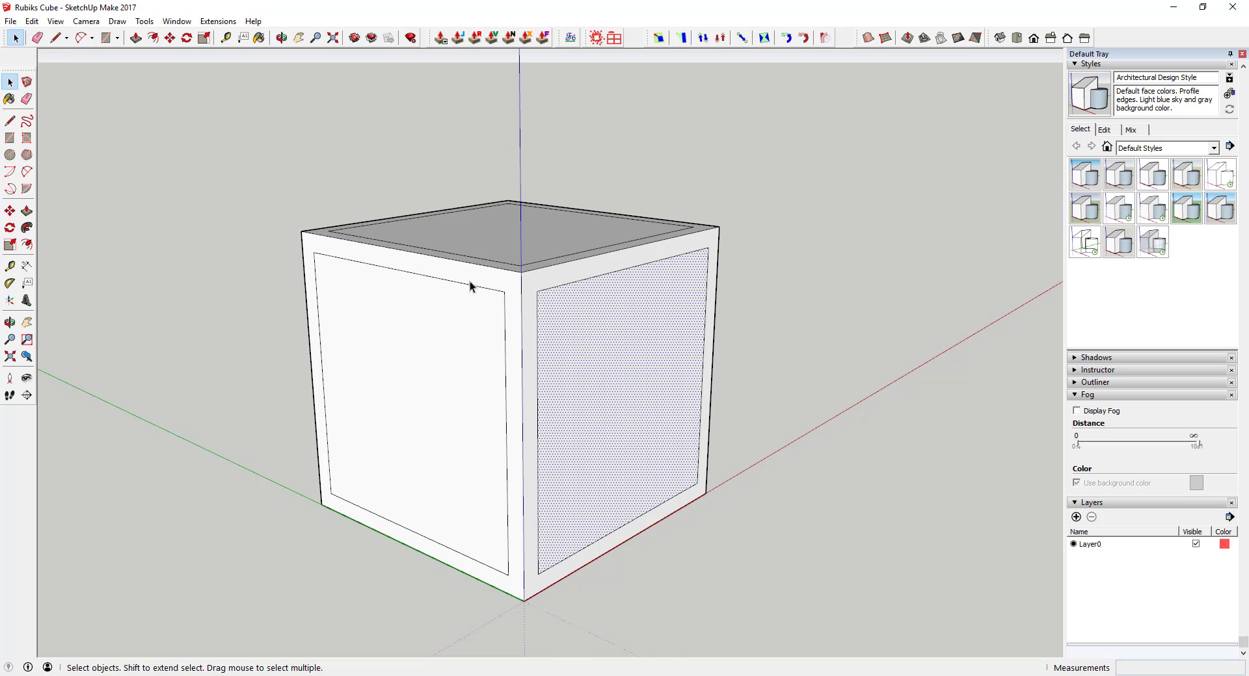
scroll(481, 280, up, 1)
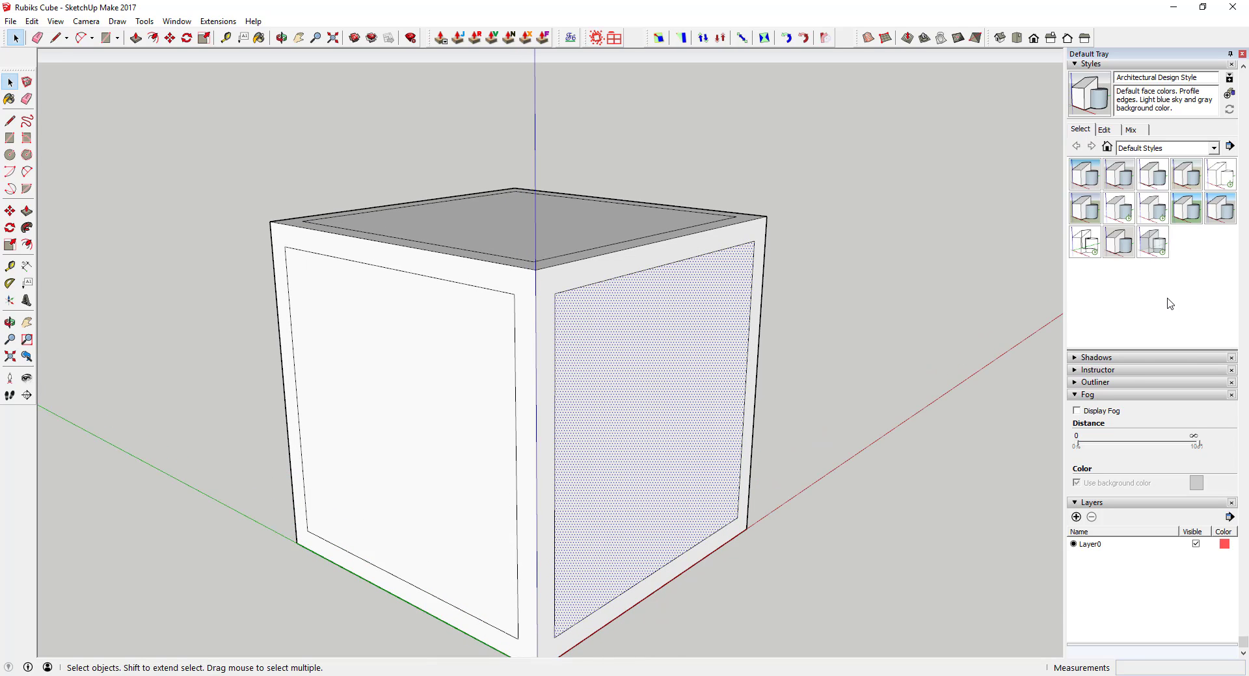
Paint the border frames of two adjacent side faces and the top face with the black Color M09 material
scroll(1171, 300, up, 5)
click(1123, 351)
scroll(1148, 286, down, 5)
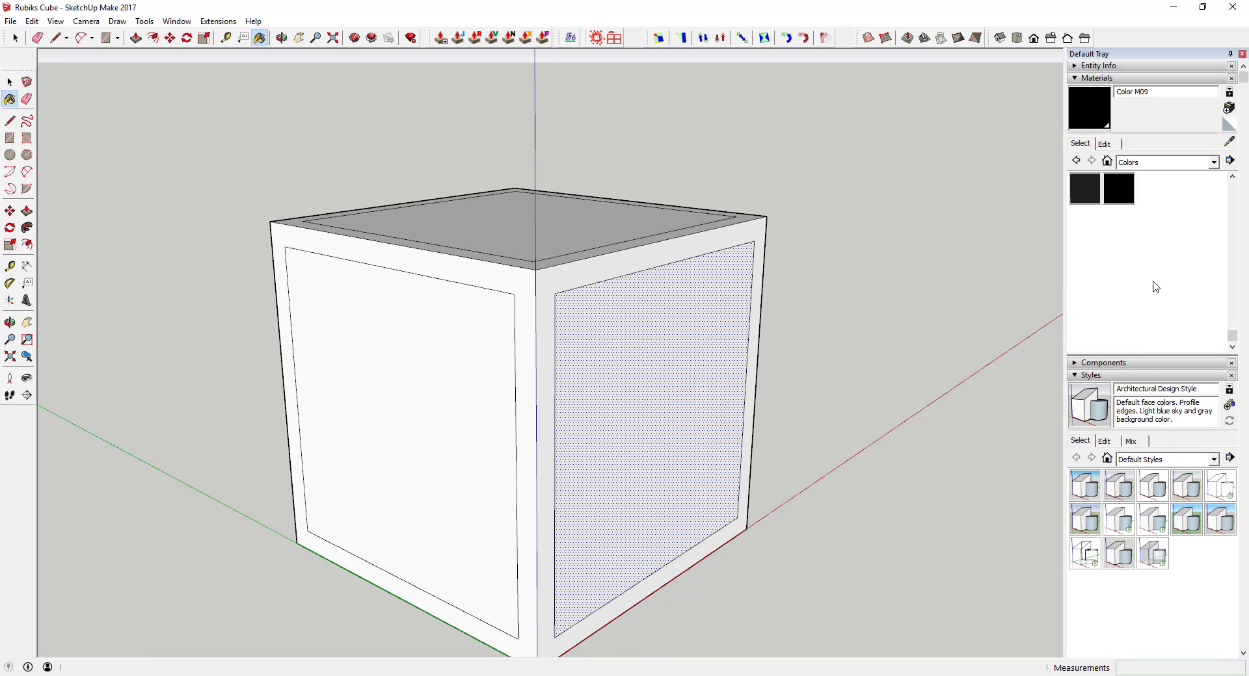
key(space)
click(853, 360)
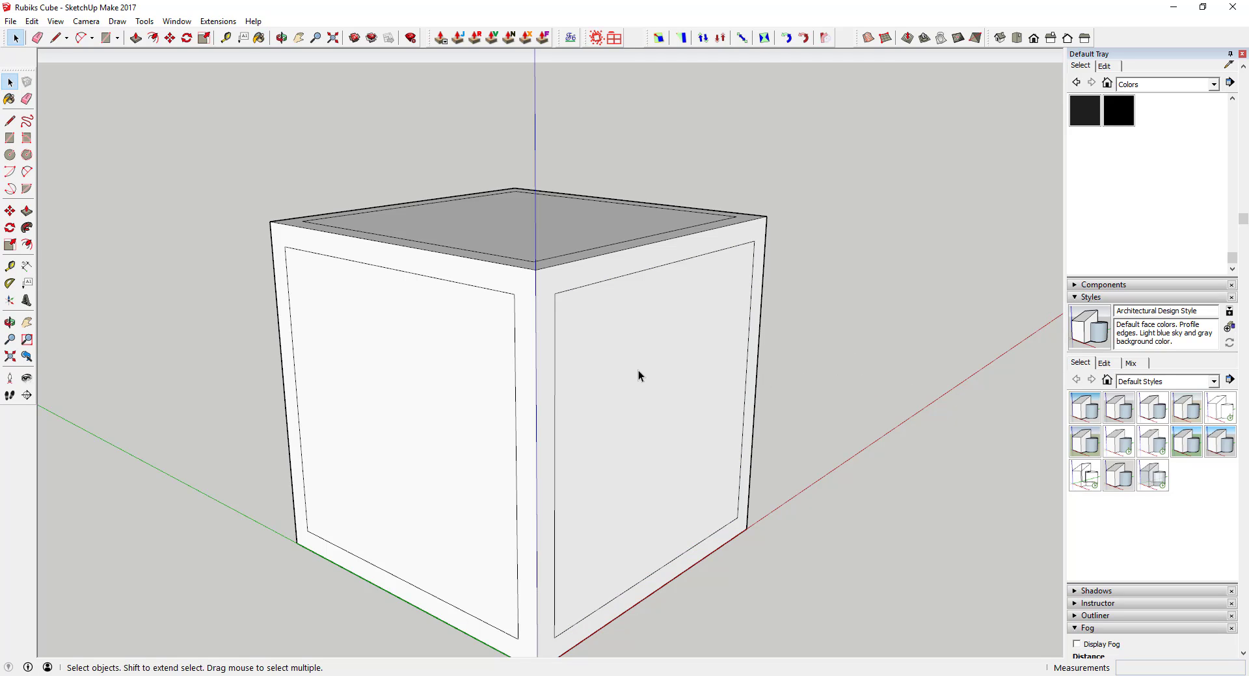
click(1119, 114)
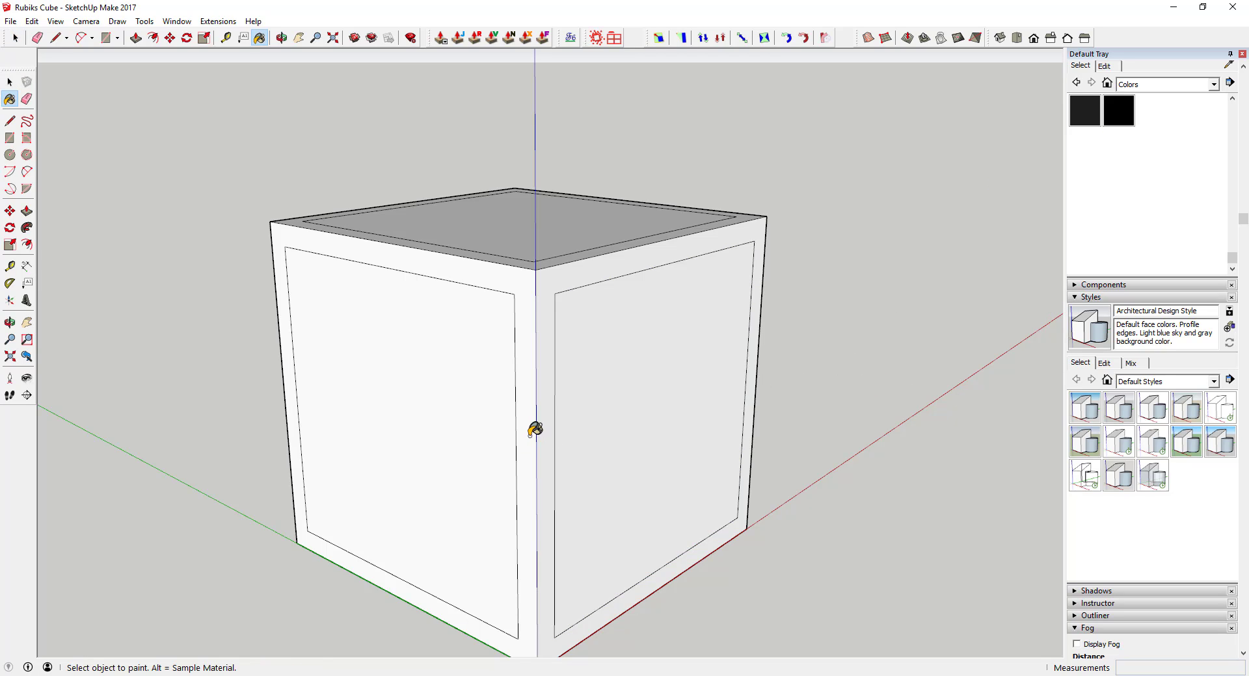
middle_drag(579, 414, 501, 334)
click(491, 328)
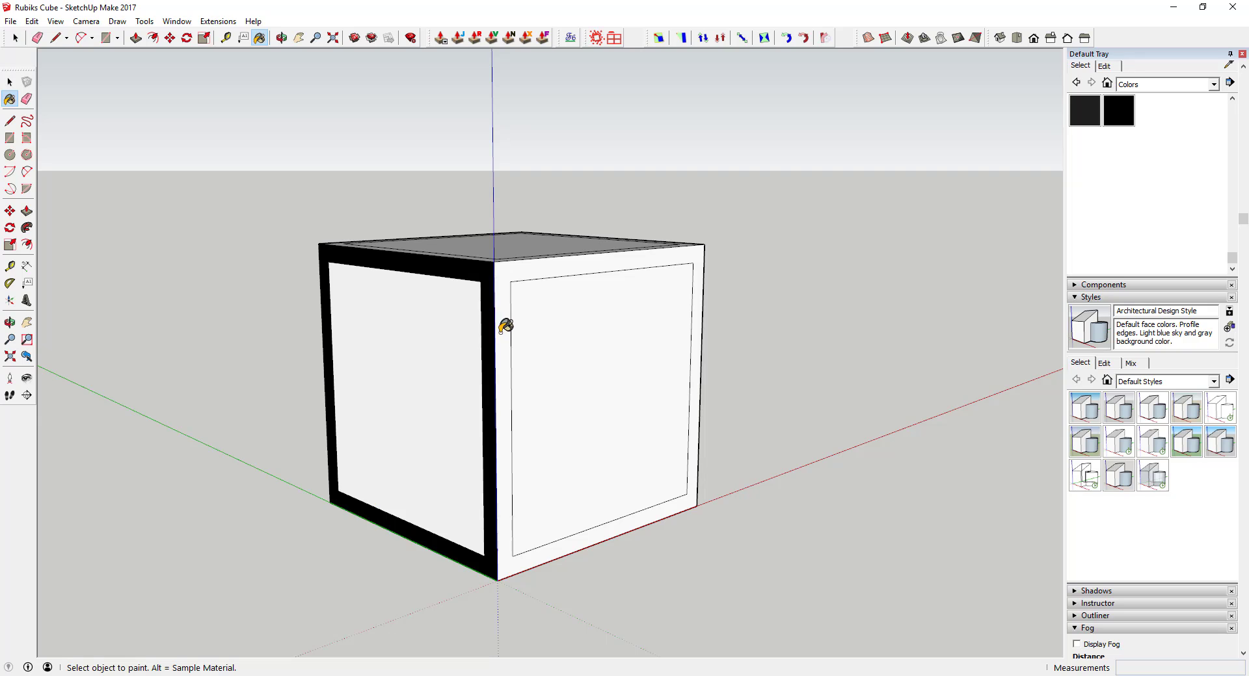
click(506, 325)
middle_drag(513, 444, 491, 335)
click(492, 334)
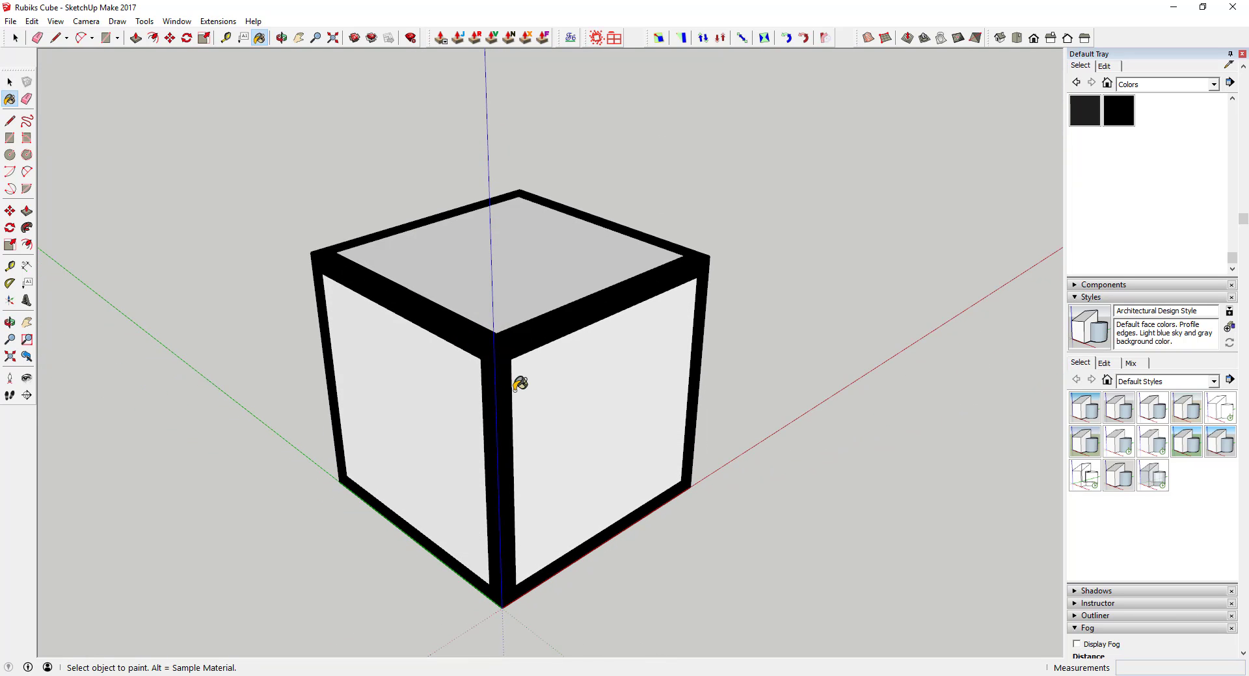
Paint the border frames of the bottom face and the two remaining side faces black
mouse_move(518, 382)
middle_down()
mouse_move(550, 169)
mouse_move(516, 387)
mouse_move(537, 315)
middle_up()
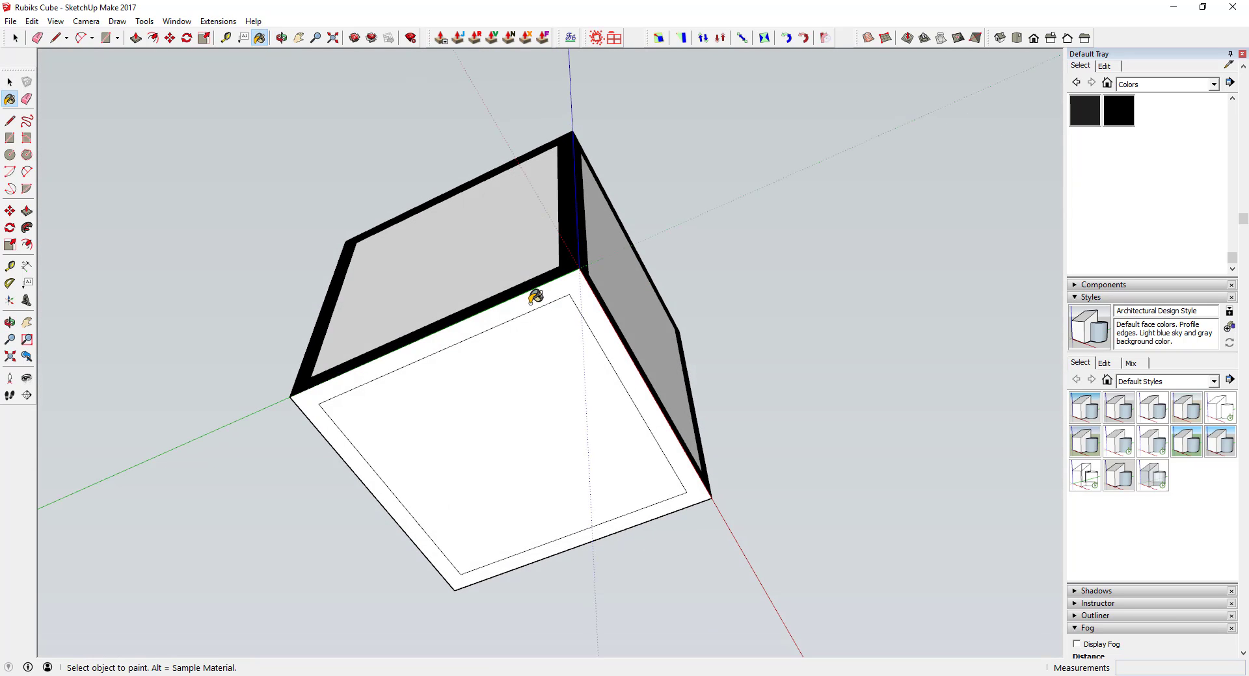
click(530, 296)
middle_drag(387, 312, 521, 287)
click(594, 310)
mouse_move(594, 309)
middle_down()
mouse_move(507, 329)
mouse_move(564, 355)
middle_up()
click(584, 407)
mouse_move(446, 357)
middle_down()
mouse_move(409, 315)
mouse_move(702, 426)
middle_up()
scroll(488, 359, down, 5)
middle_drag(565, 361, 512, 305)
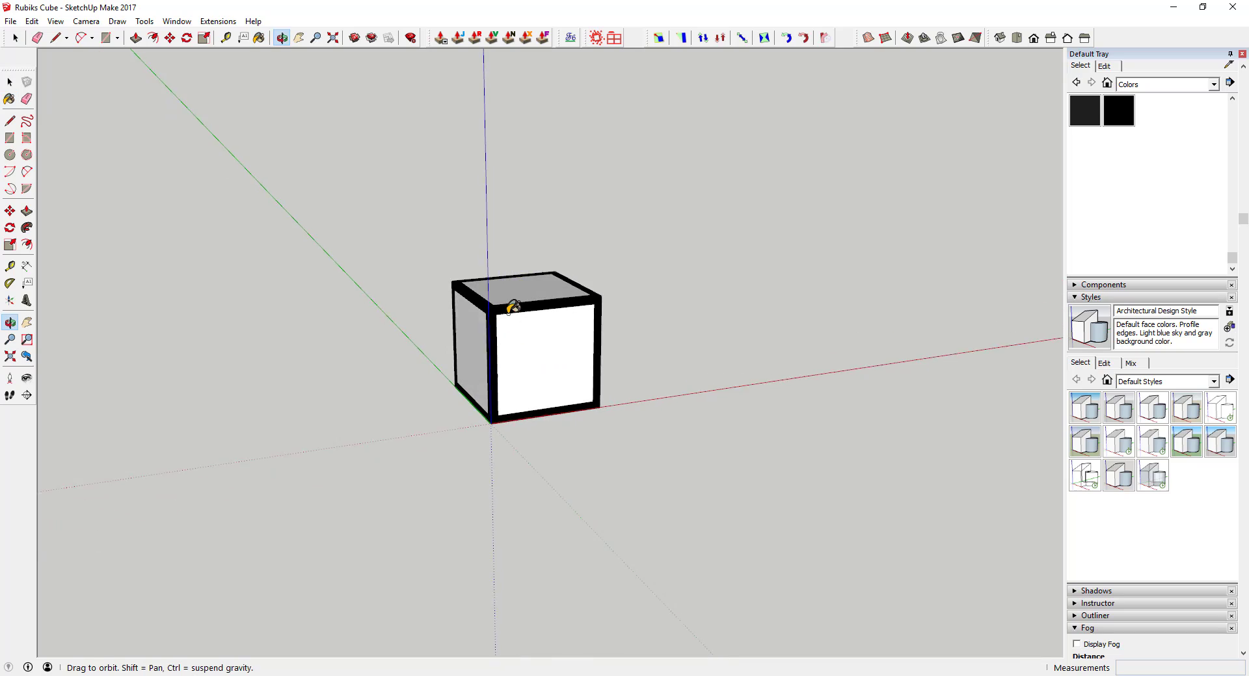
scroll(511, 304, up, 2)
key(space)
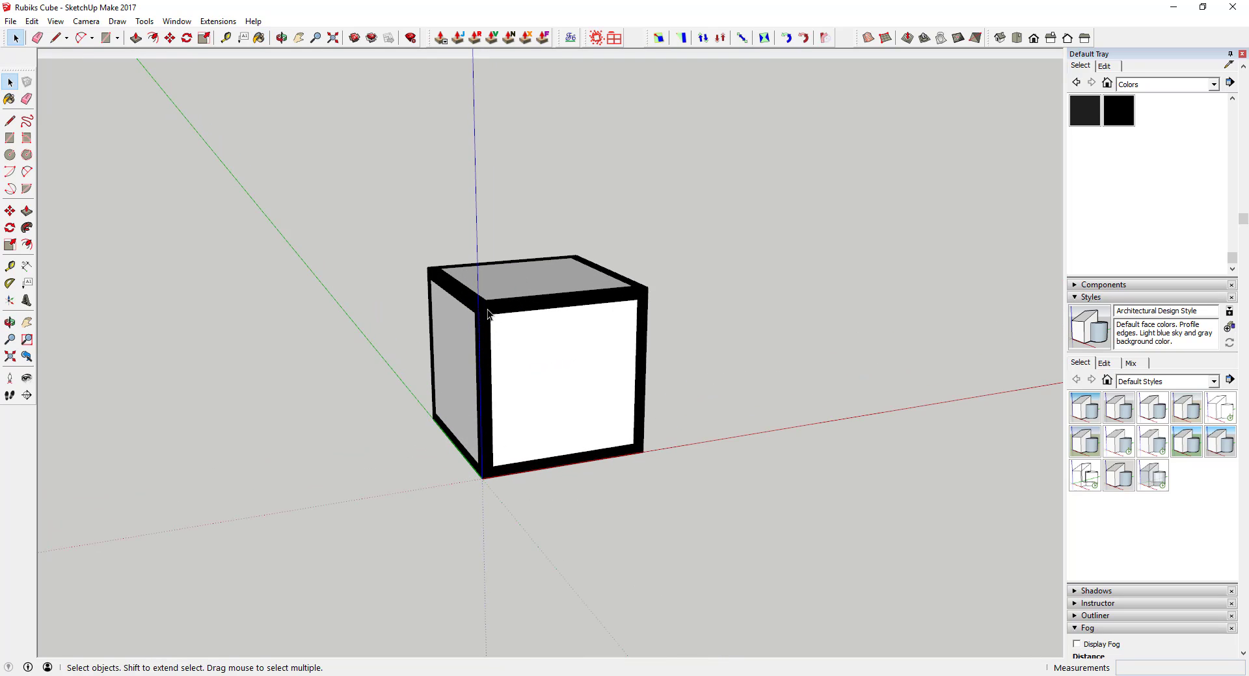
middle_drag(490, 327, 497, 294)
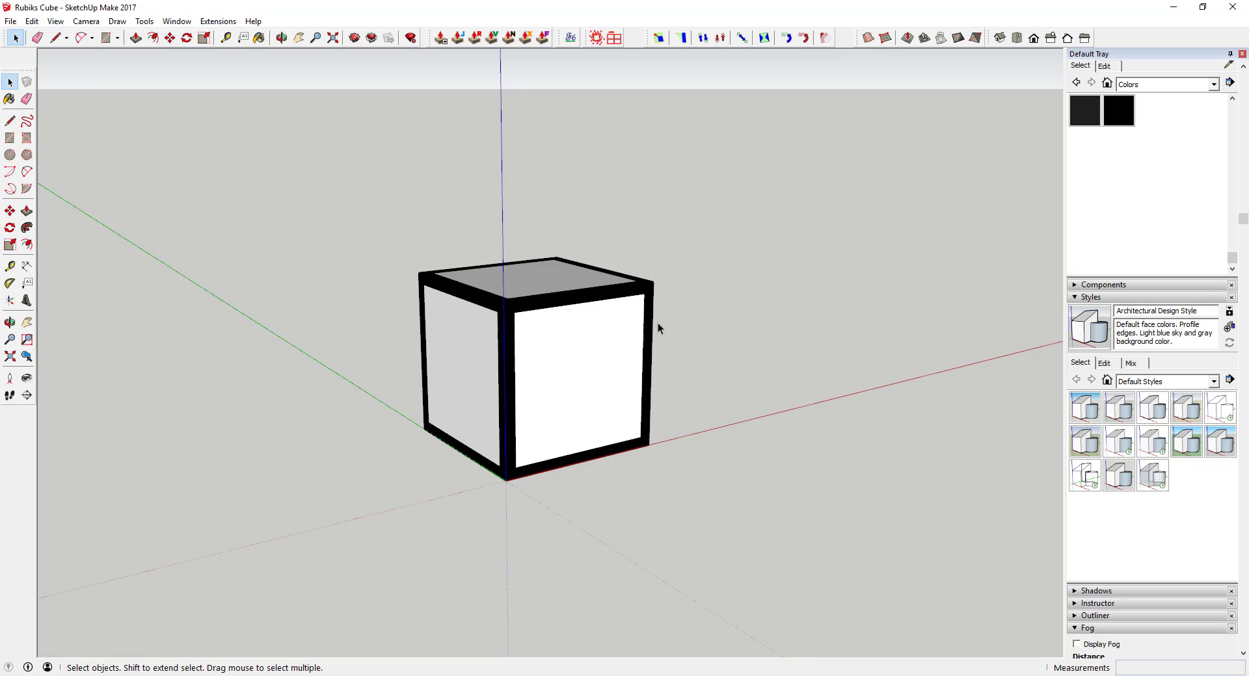
Turn the whole bordered cube into a component named "cube"
middle_drag(655, 308, 641, 291)
drag(348, 204, 689, 504)
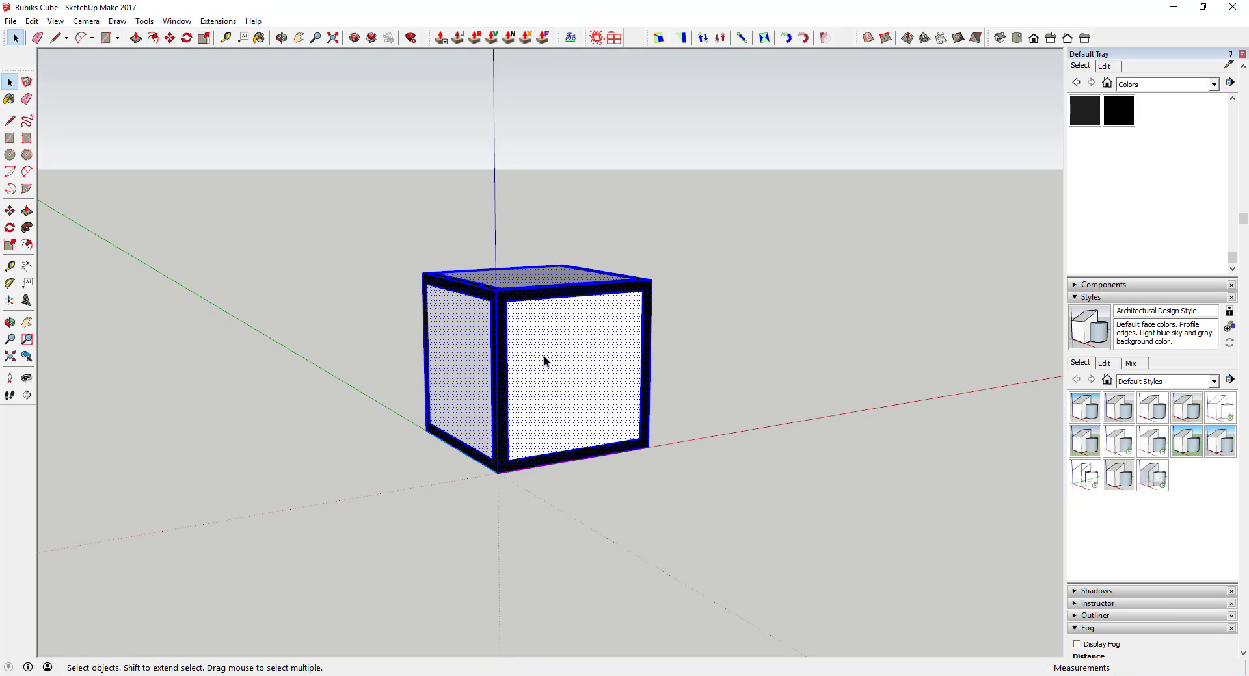
right_click(544, 356)
click(602, 455)
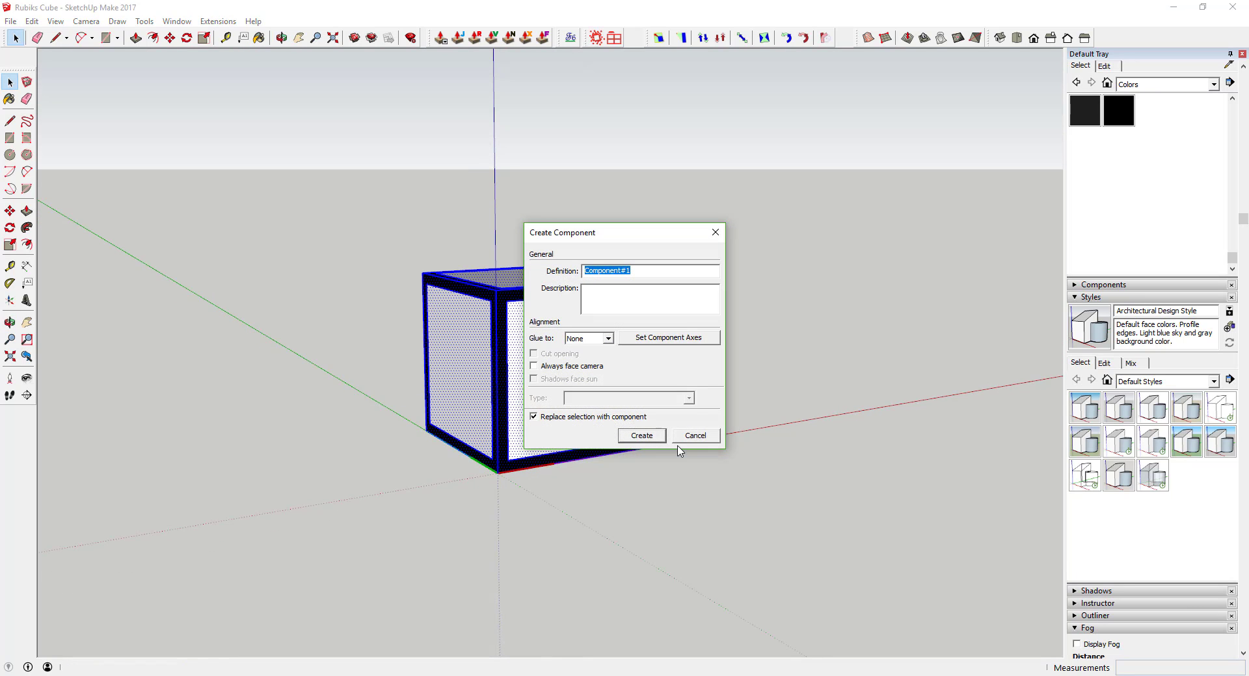
text(cube)
key(Return)
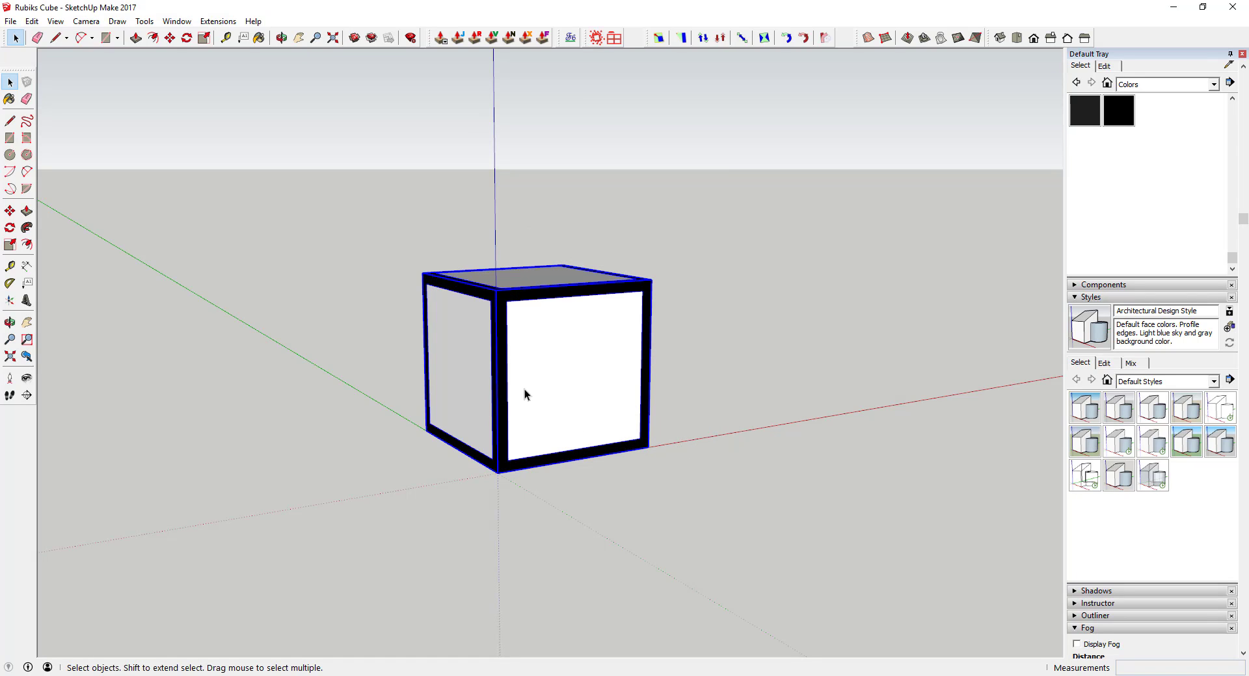
scroll(524, 389, down, 1)
scroll(522, 414, up, 2)
middle_drag(529, 289, 560, 338)
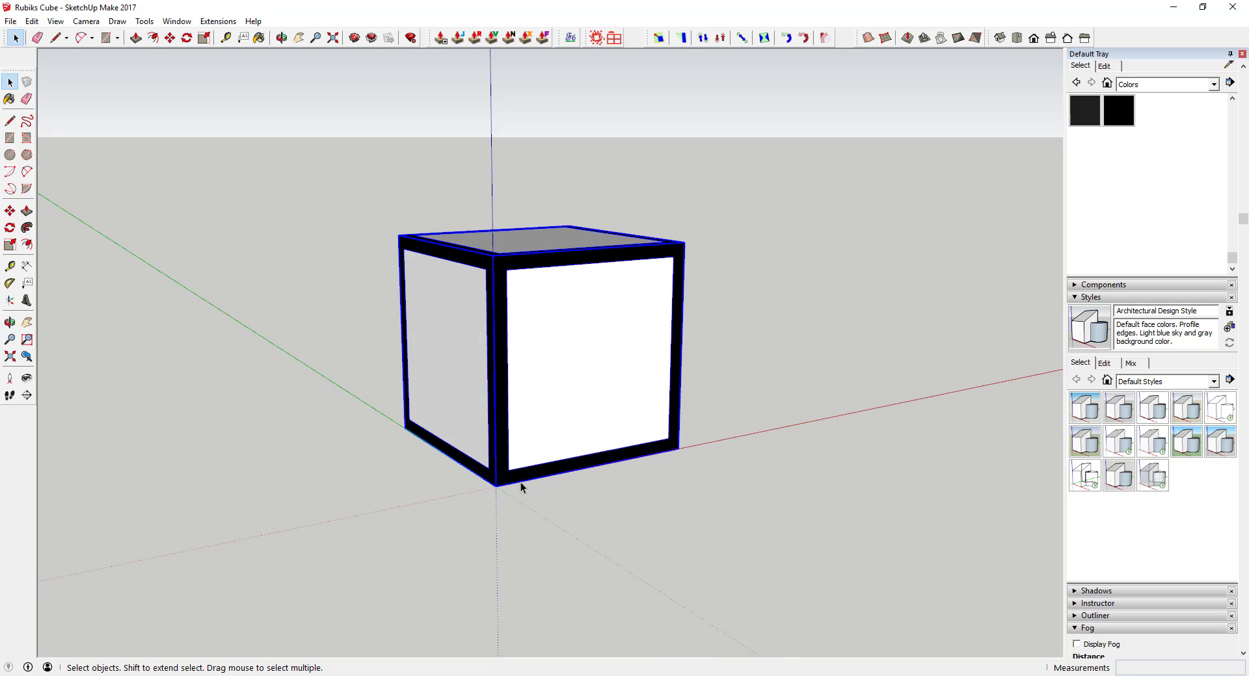
key(m)
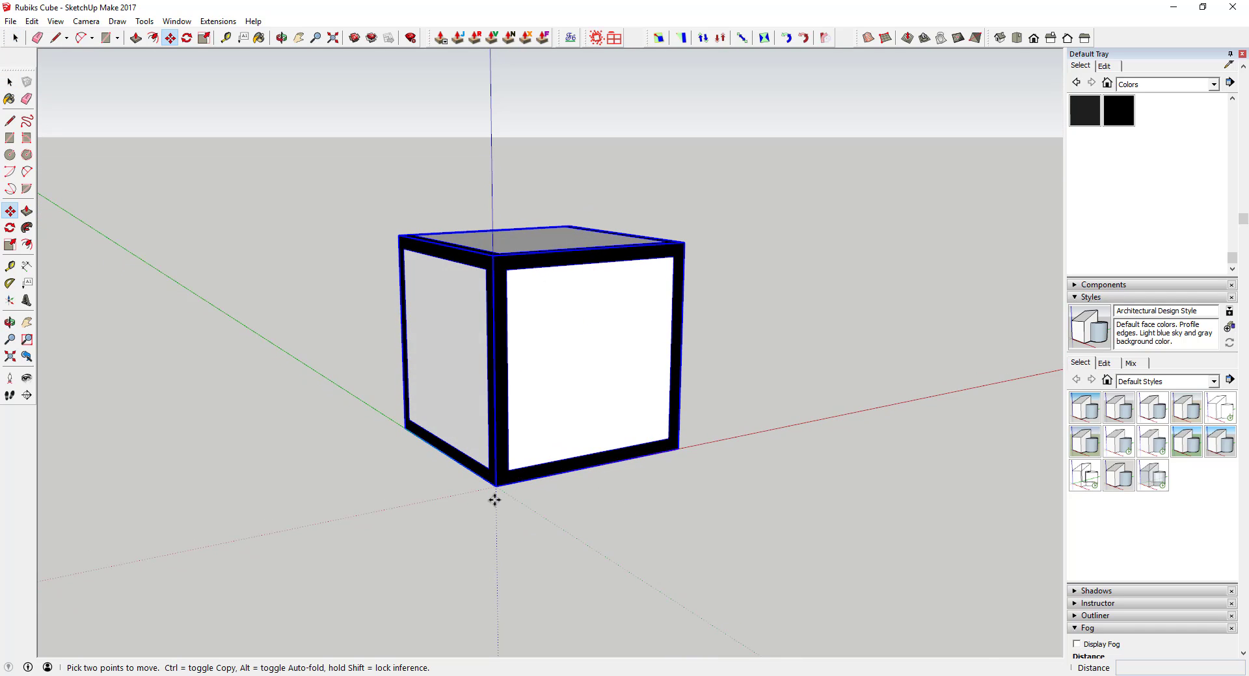
key(ctrl)
click(495, 486)
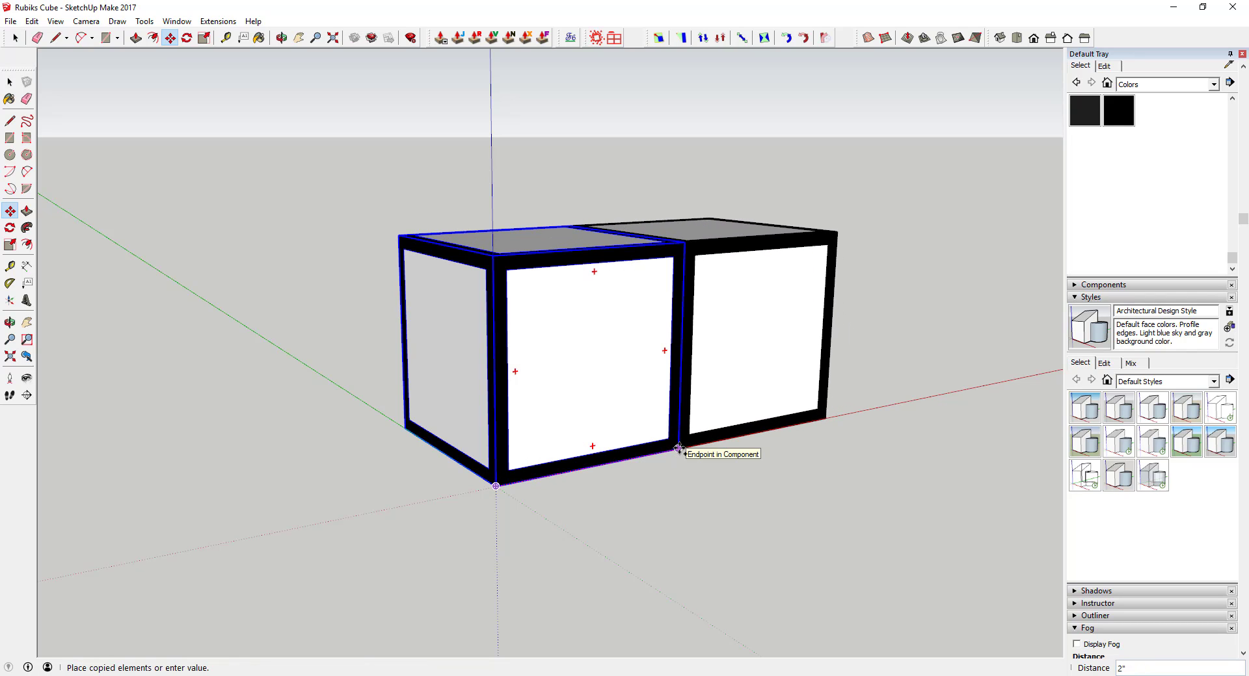
key(space)
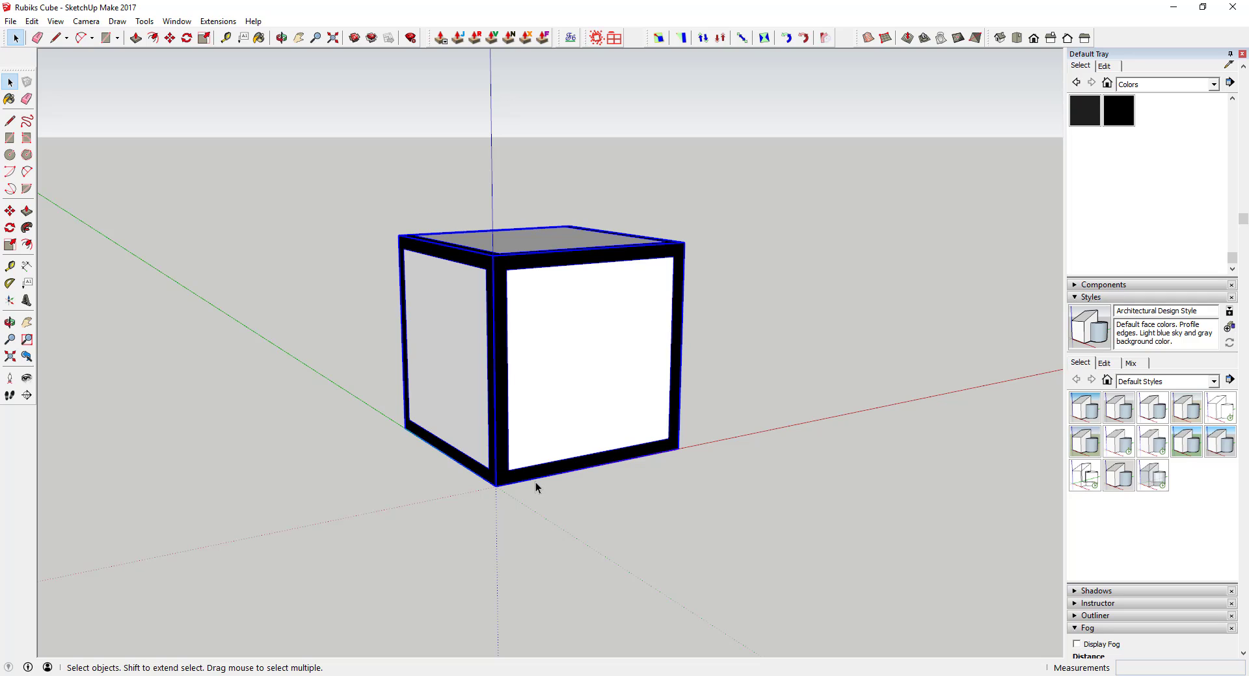
Copy the cube component 2" along the red axis from its corner and repeat the copy x2 to form a row of three
key(m)
click(496, 487)
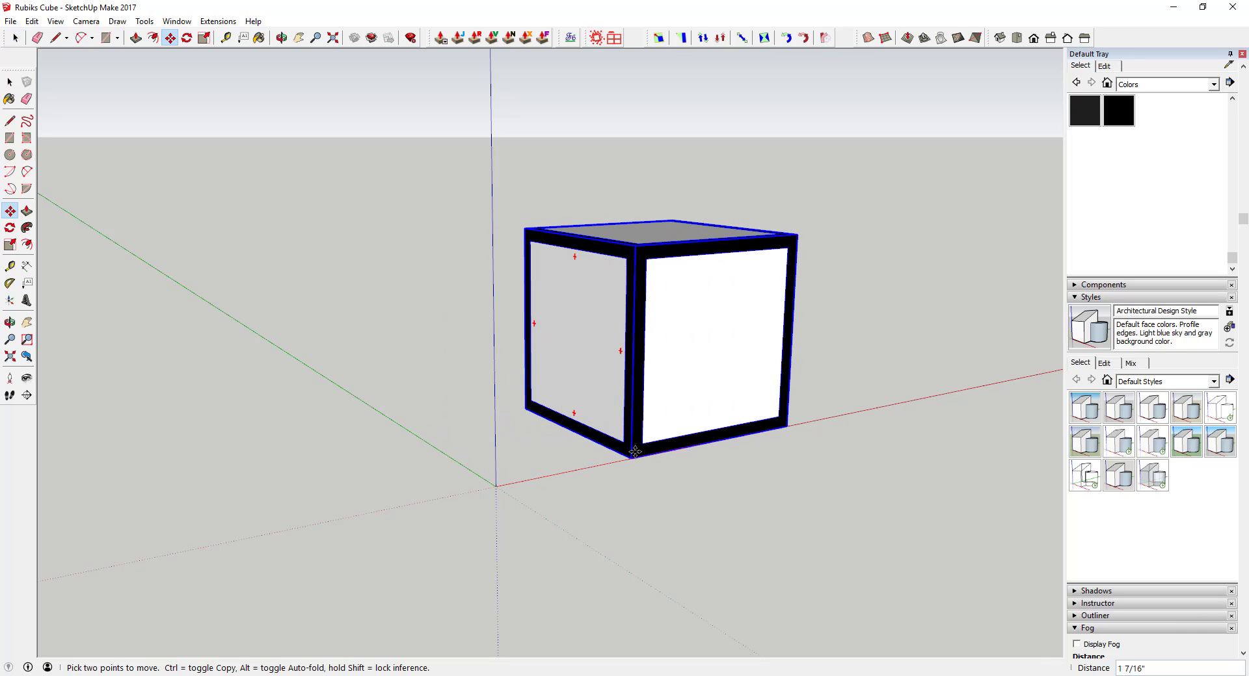
key(ctrl)
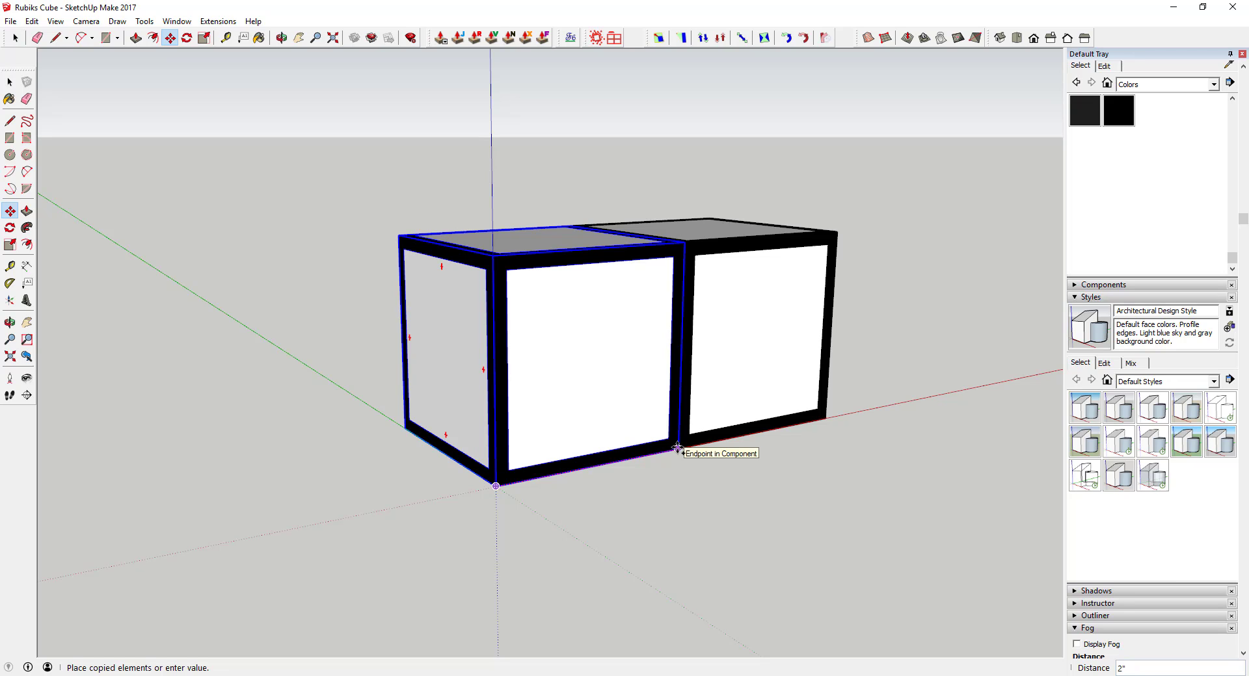
click(679, 448)
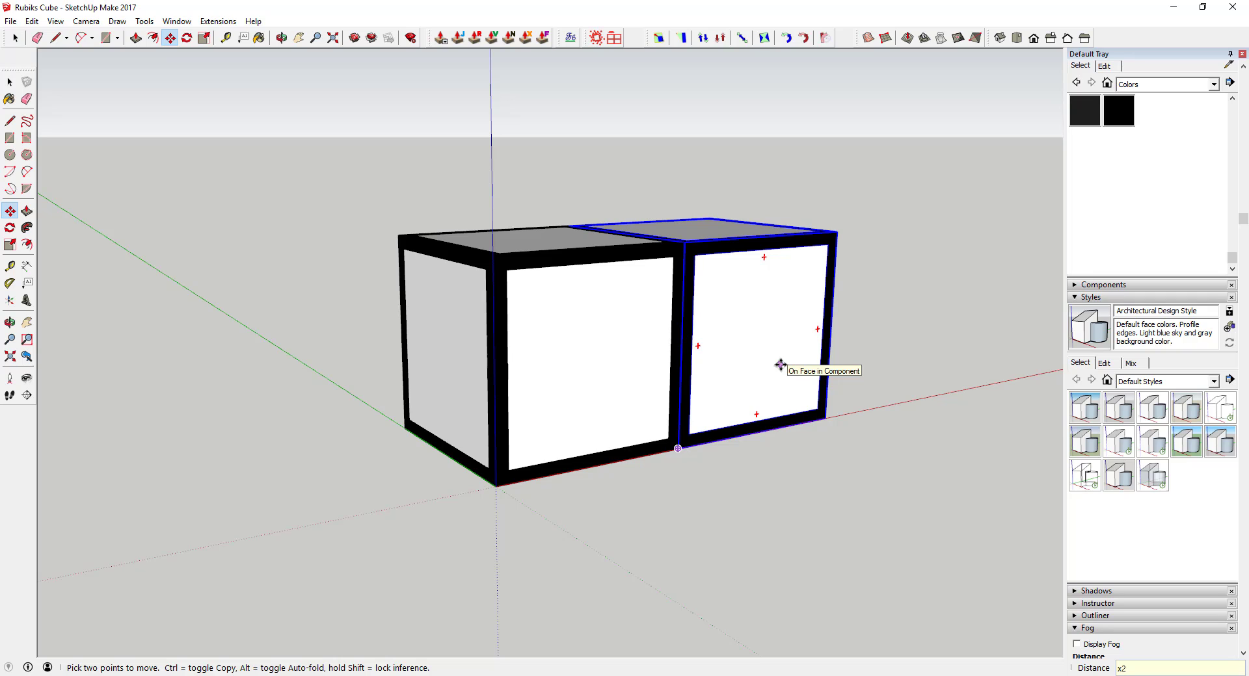
key(Return)
key(space)
Copy the row of three cubes 2" along the green axis and repeat the copy x2 to form a 3×3 layer
middle_drag(677, 312, 795, 304)
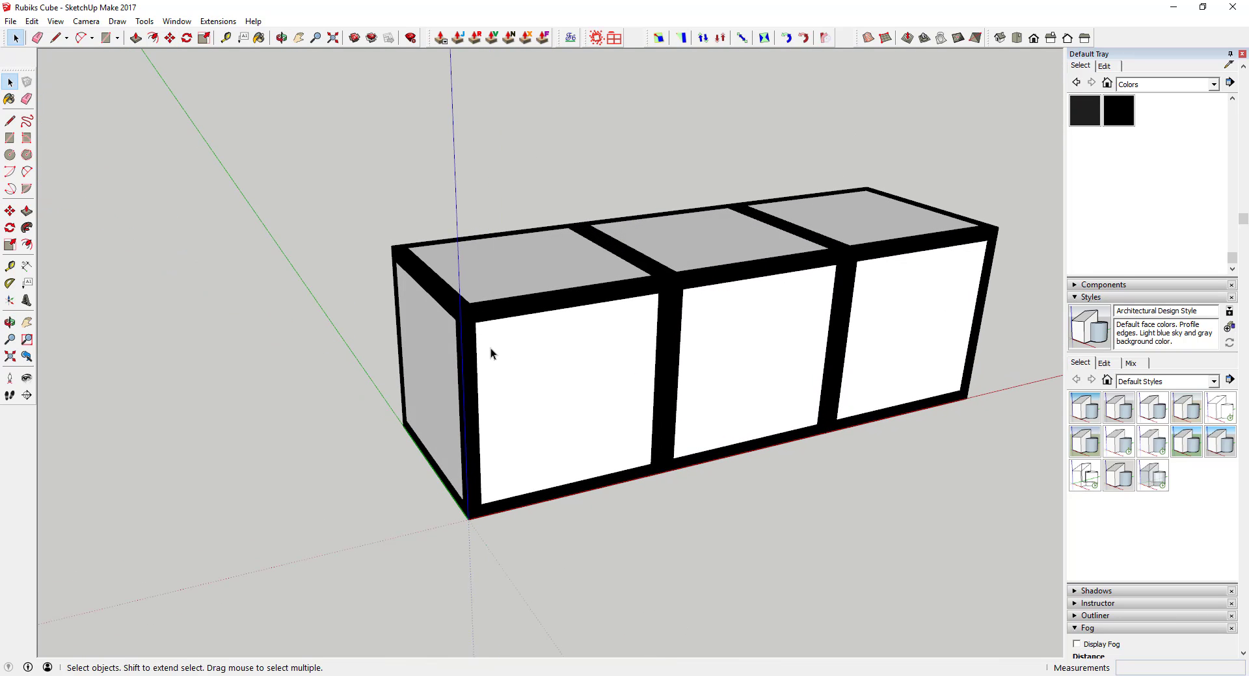
middle_drag(490, 352, 839, 322)
drag(438, 186, 811, 532)
key(m)
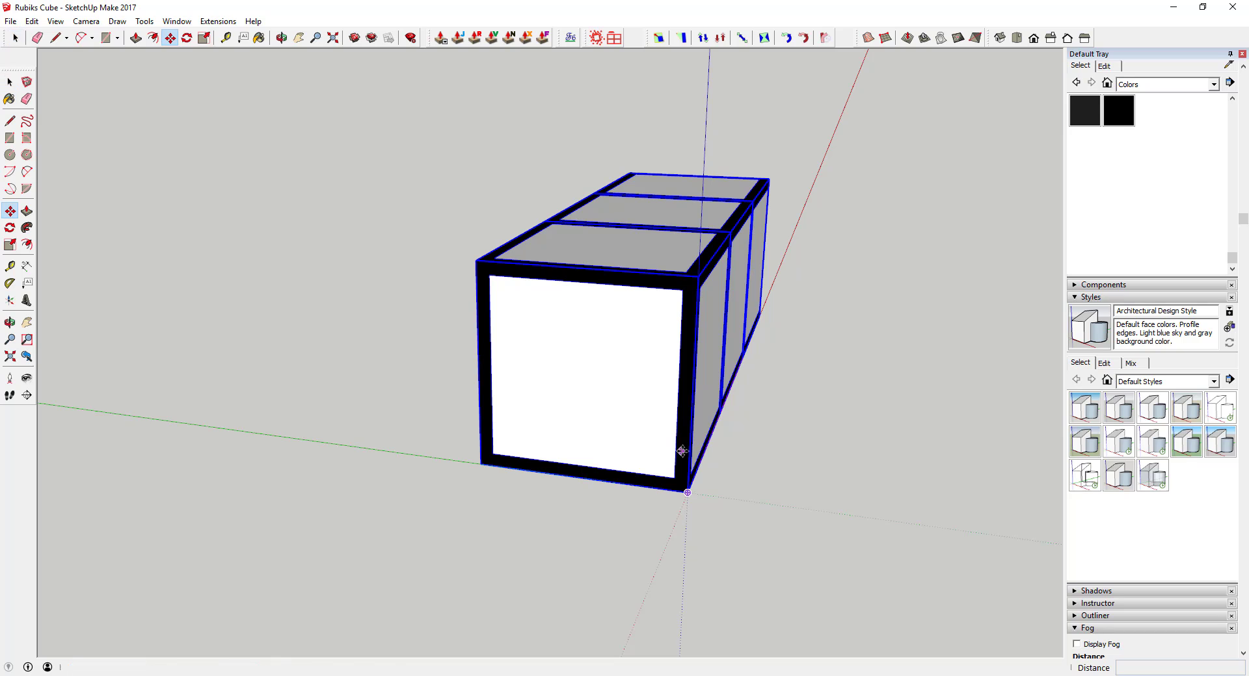
click(689, 493)
key(ctrl)
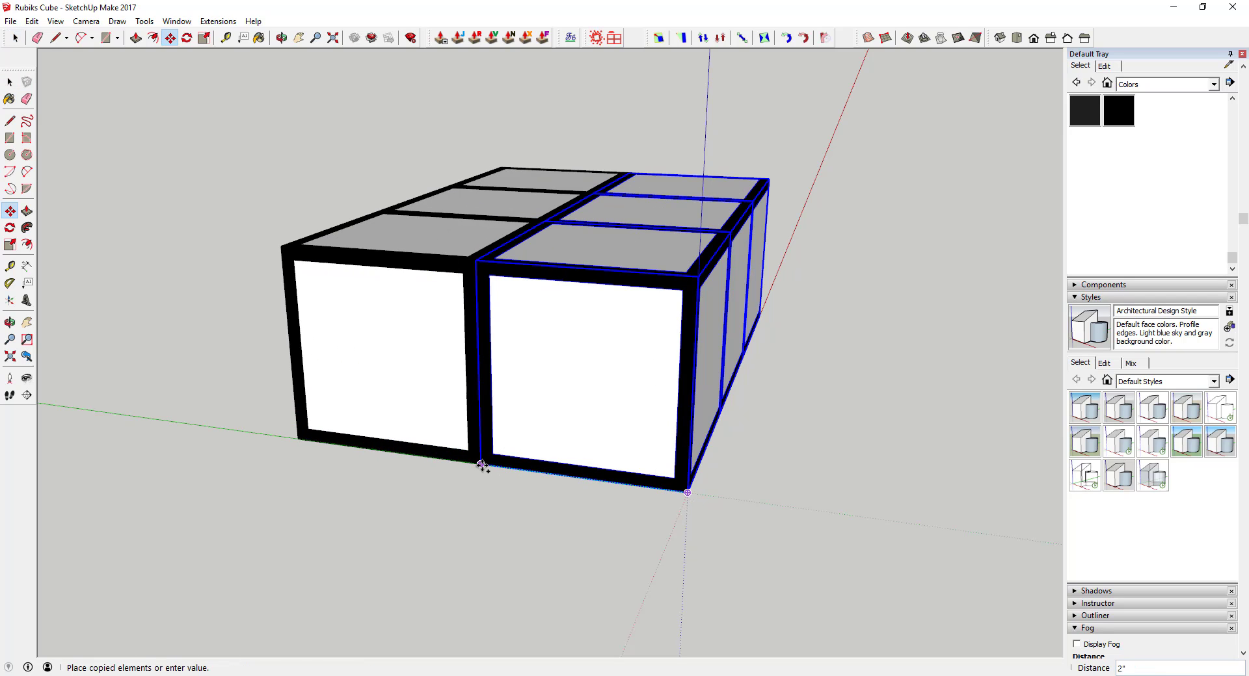
click(481, 463)
text(x2)
key(Return)
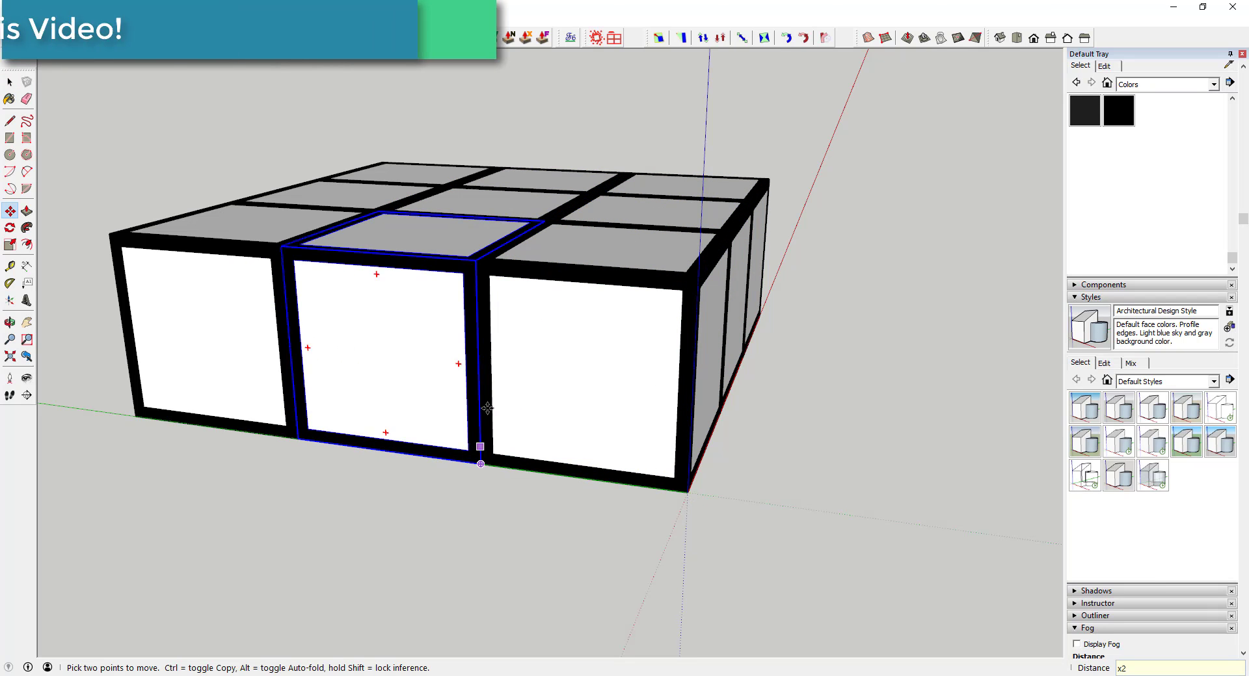
middle_drag(718, 379, 536, 391)
key(space)
Copy the 3×3 layer 2" up the blue axis and repeat the copy x2 to stack three layers
scroll(474, 384, down, 5)
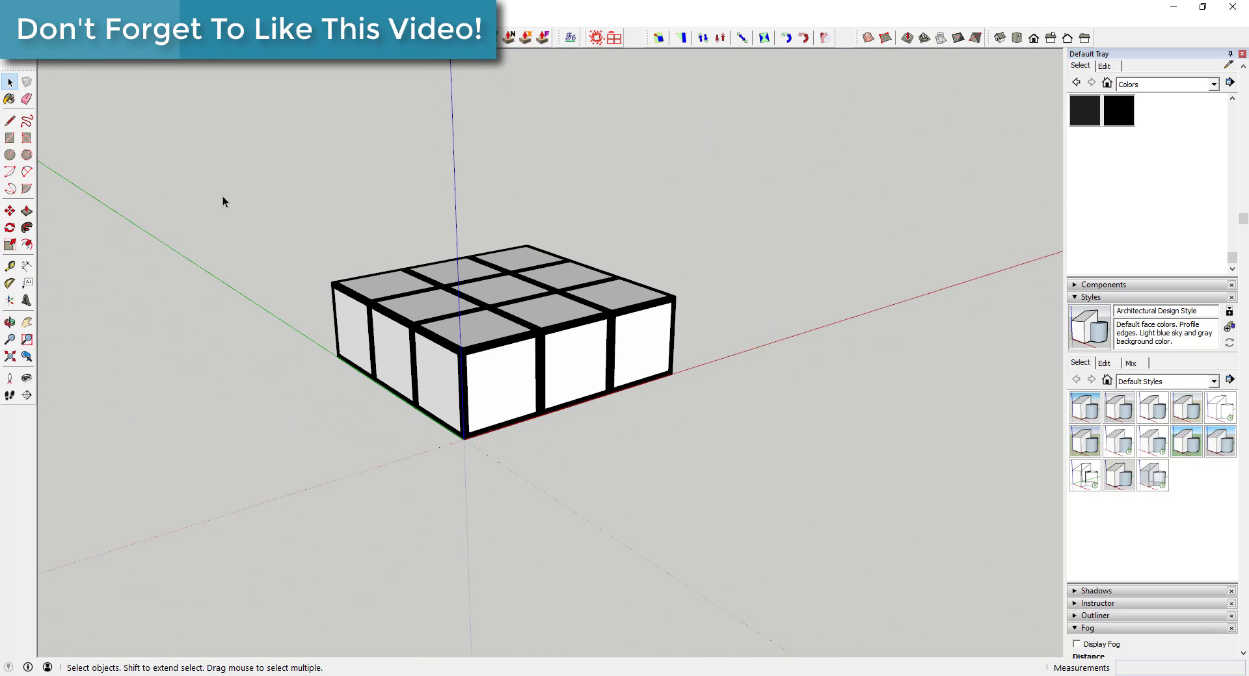
drag(223, 195, 735, 479)
key(m)
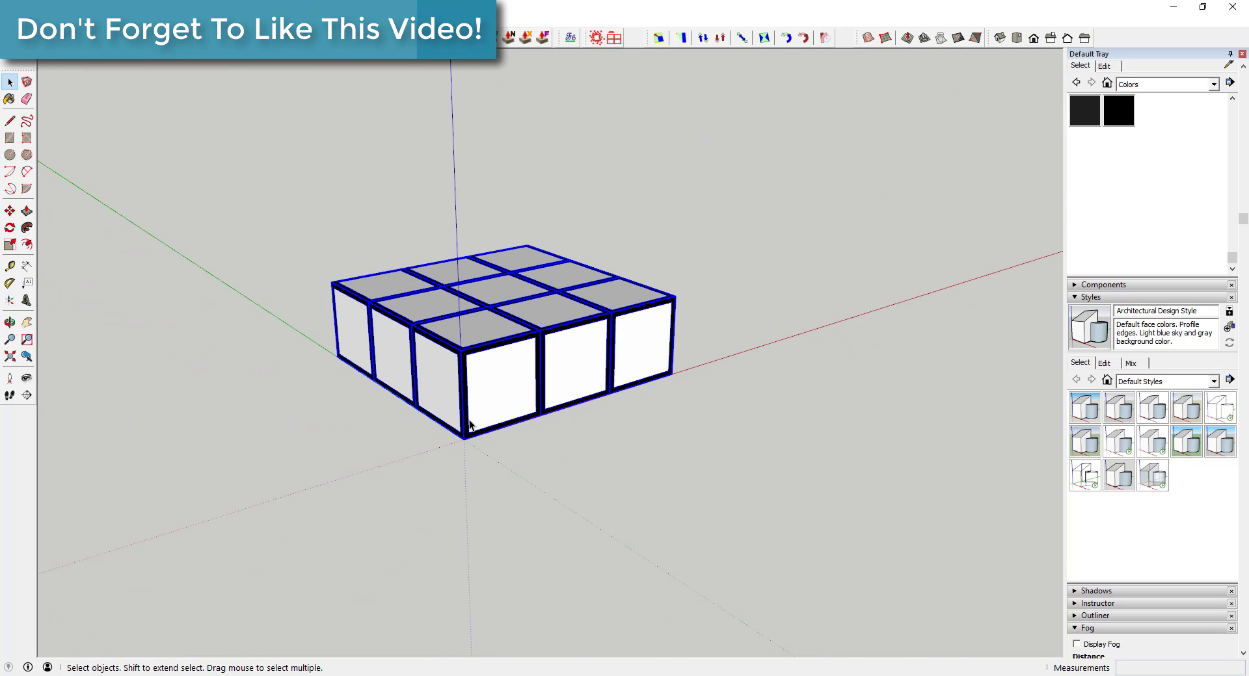
click(466, 436)
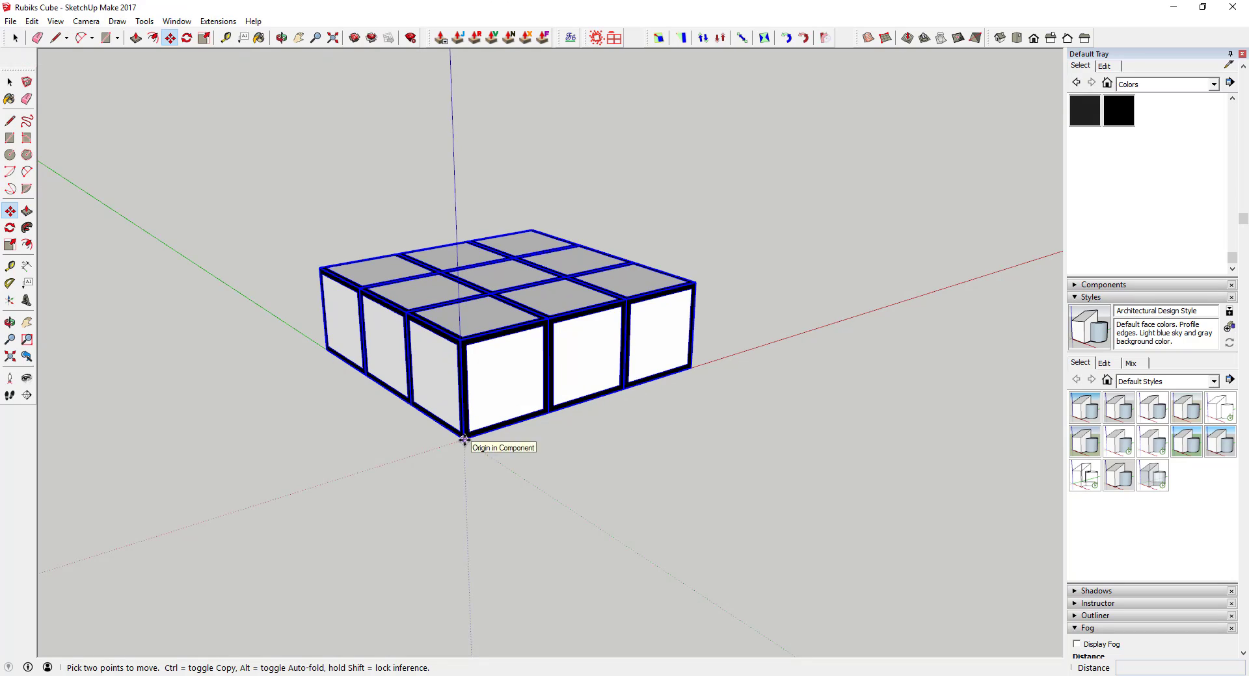
key(ctrl)
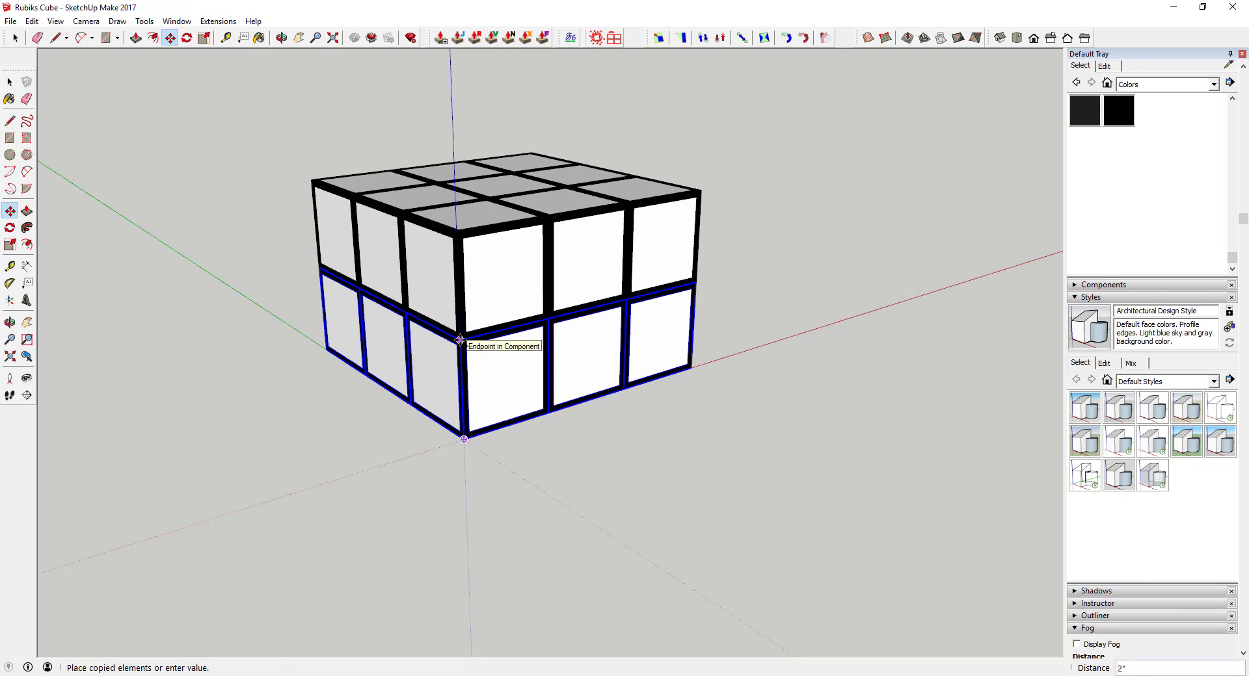
click(460, 340)
text(x2)
key(Return)
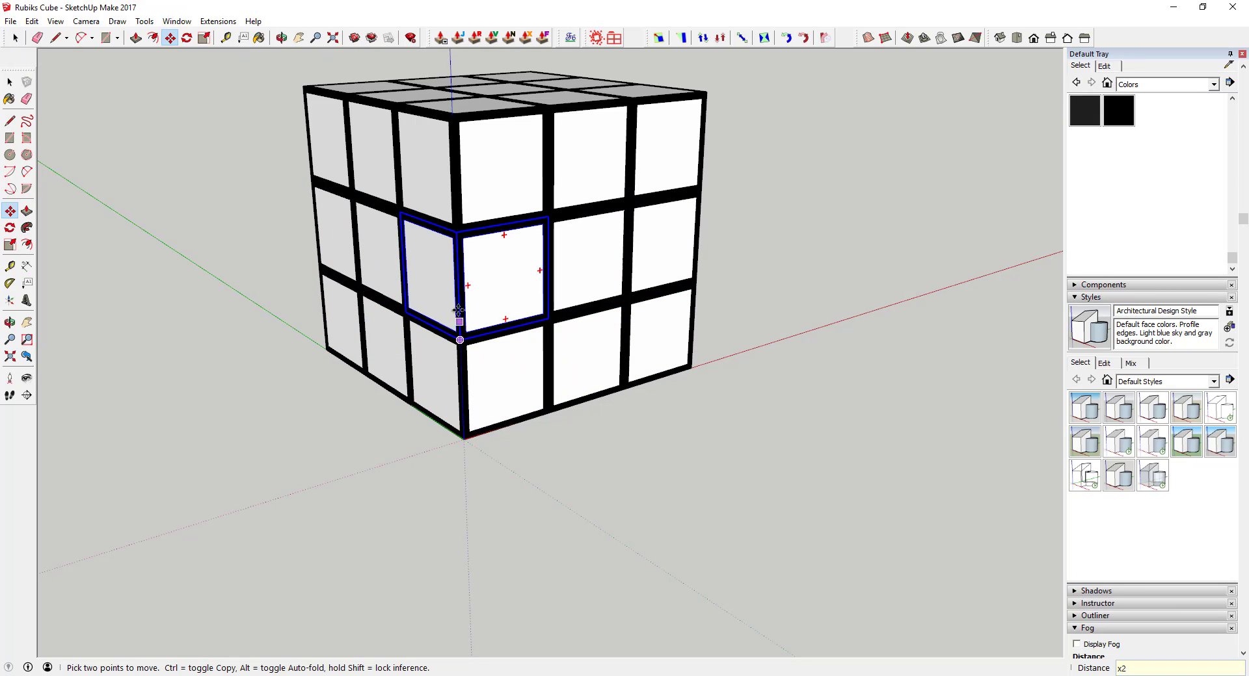
middle_drag(460, 324, 485, 254)
key(space)
Examine the assembled 3×3×3 cube from several angles and distances
scroll(509, 125, down, 1)
middle_drag(524, 183, 527, 235)
scroll(529, 143, down, 3)
scroll(536, 166, up, 6)
scroll(527, 235, down, 4)
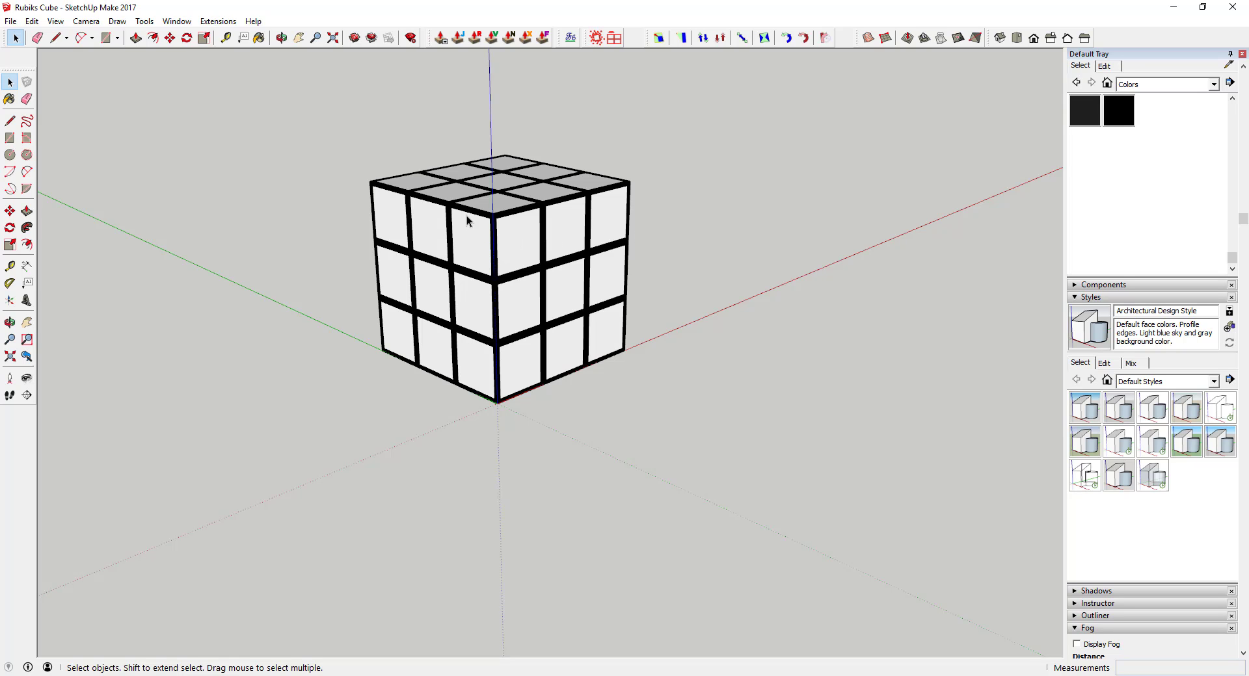
key(o)
drag(596, 279, 634, 241)
key(space)
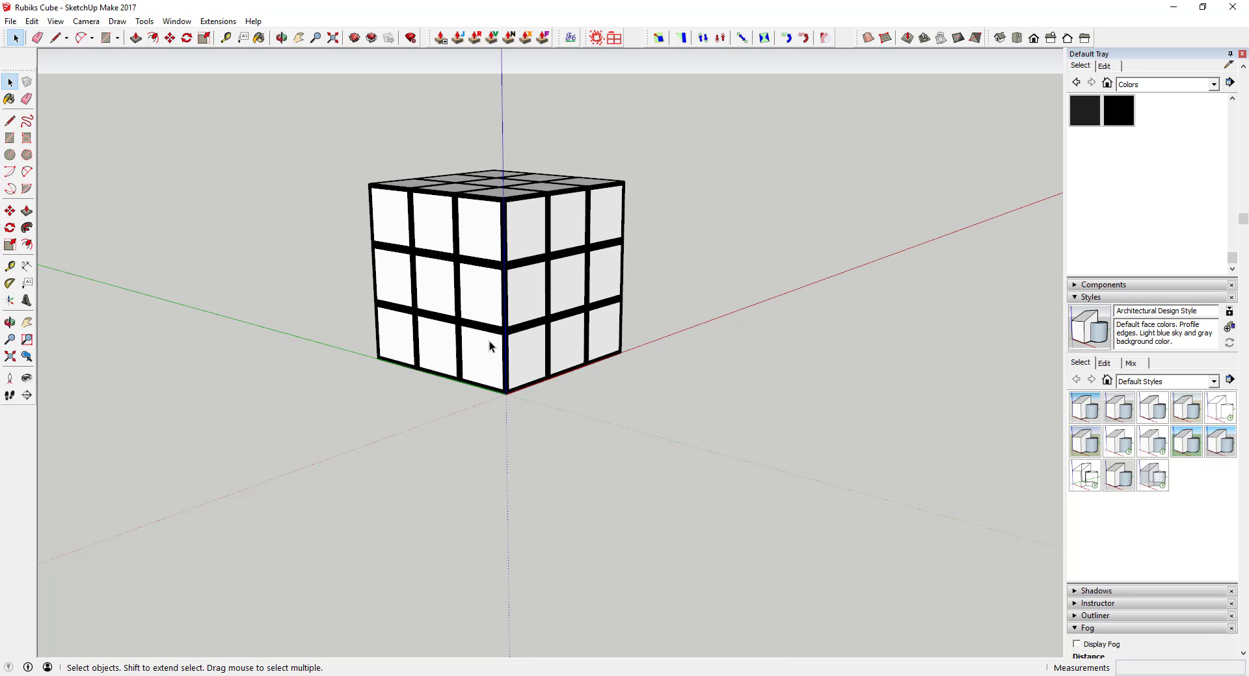
Select all nine cubes of the vertical layer at the origin end of the red axis, using a crossing selection from the front
key(o)
drag(520, 322, 215, 271)
key(space)
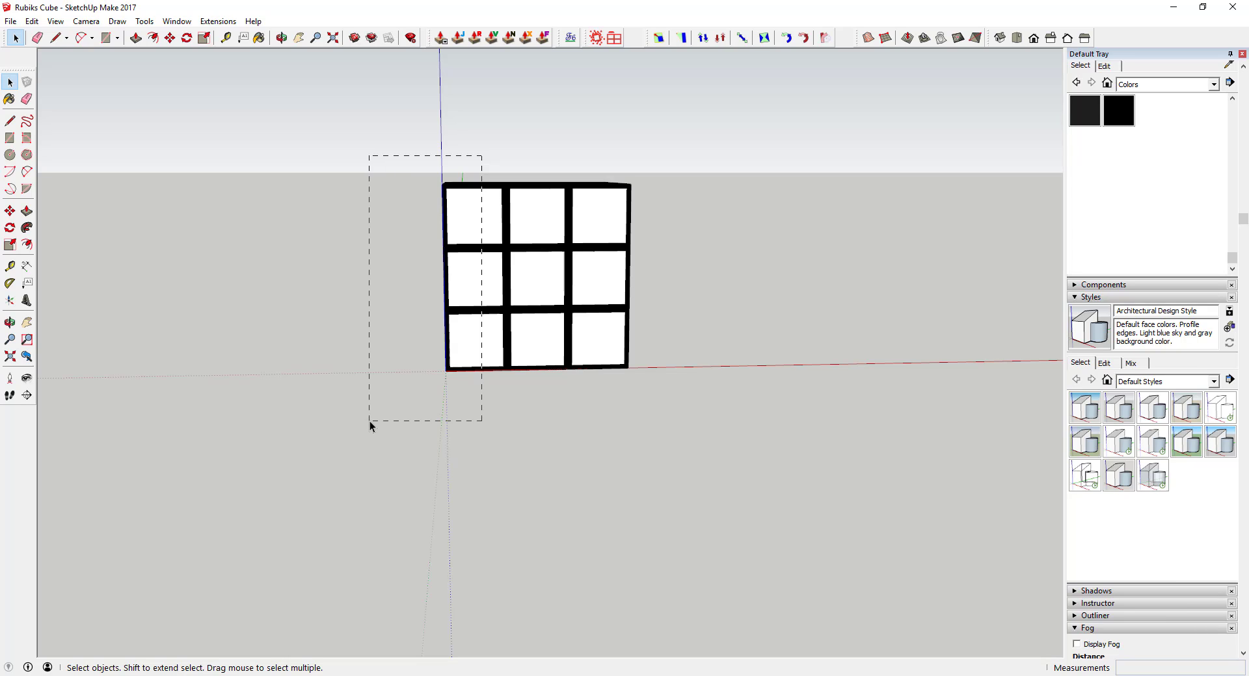
drag(369, 420, 369, 420)
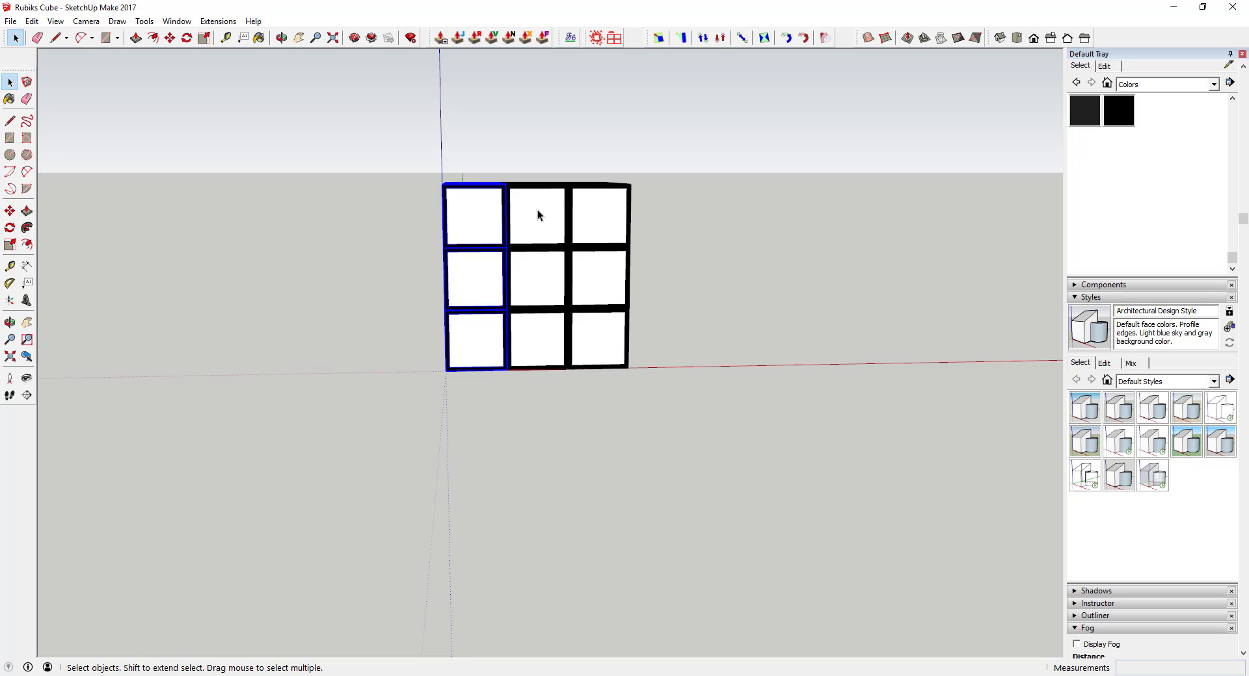
drag(424, 172, 471, 393)
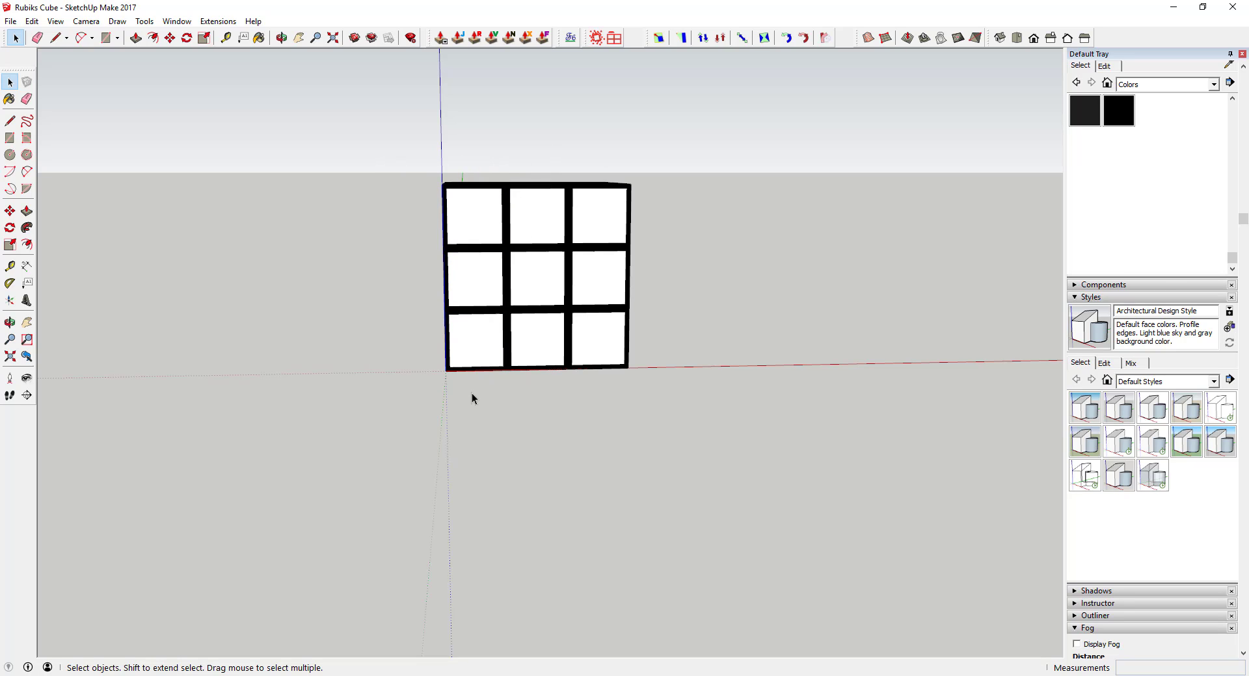
drag(347, 136, 520, 417)
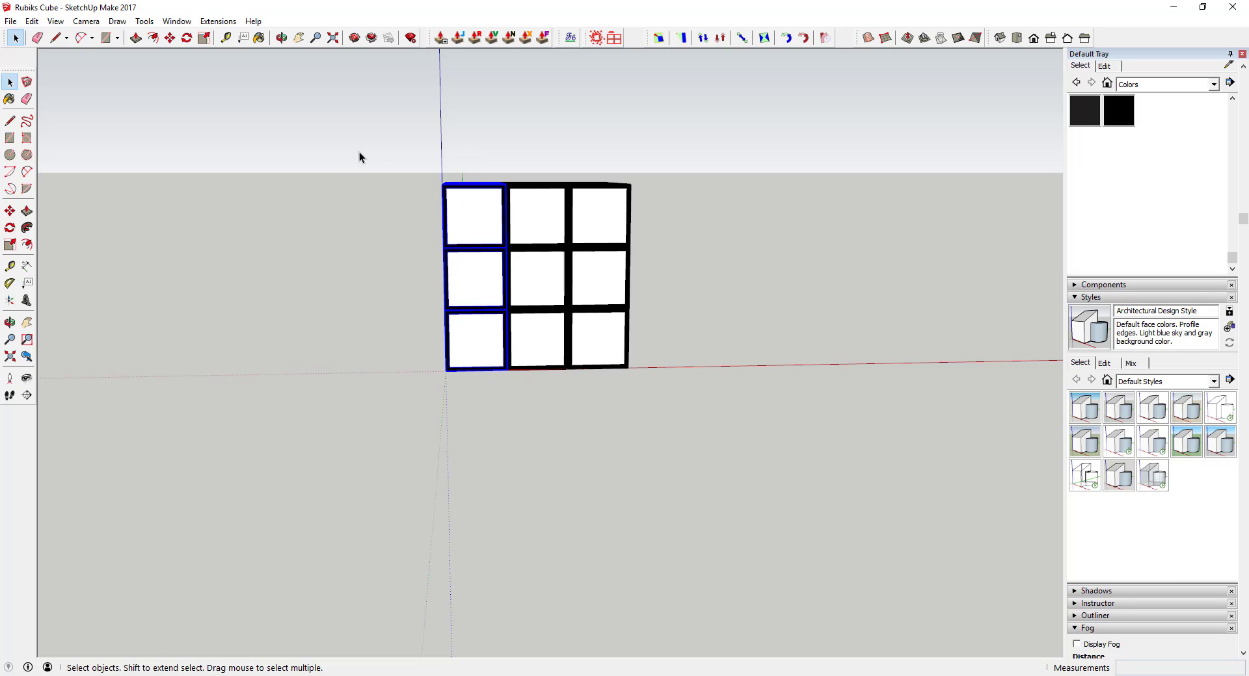
drag(372, 231, 485, 417)
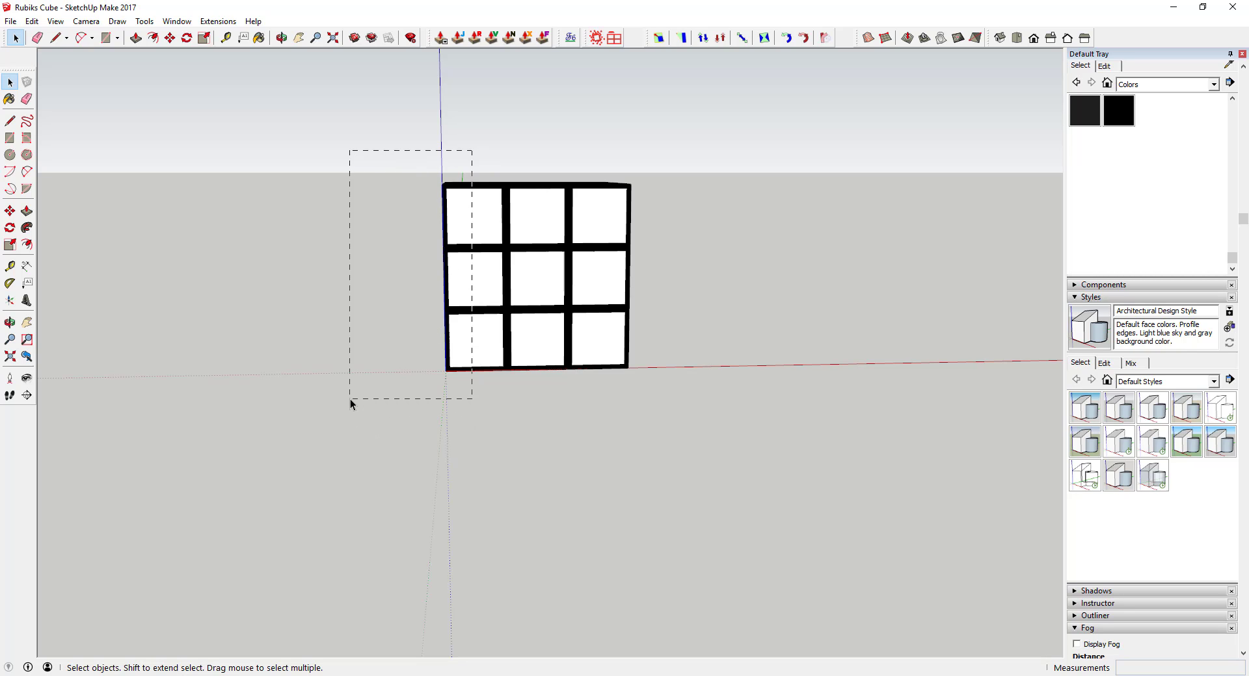
drag(350, 399, 350, 400)
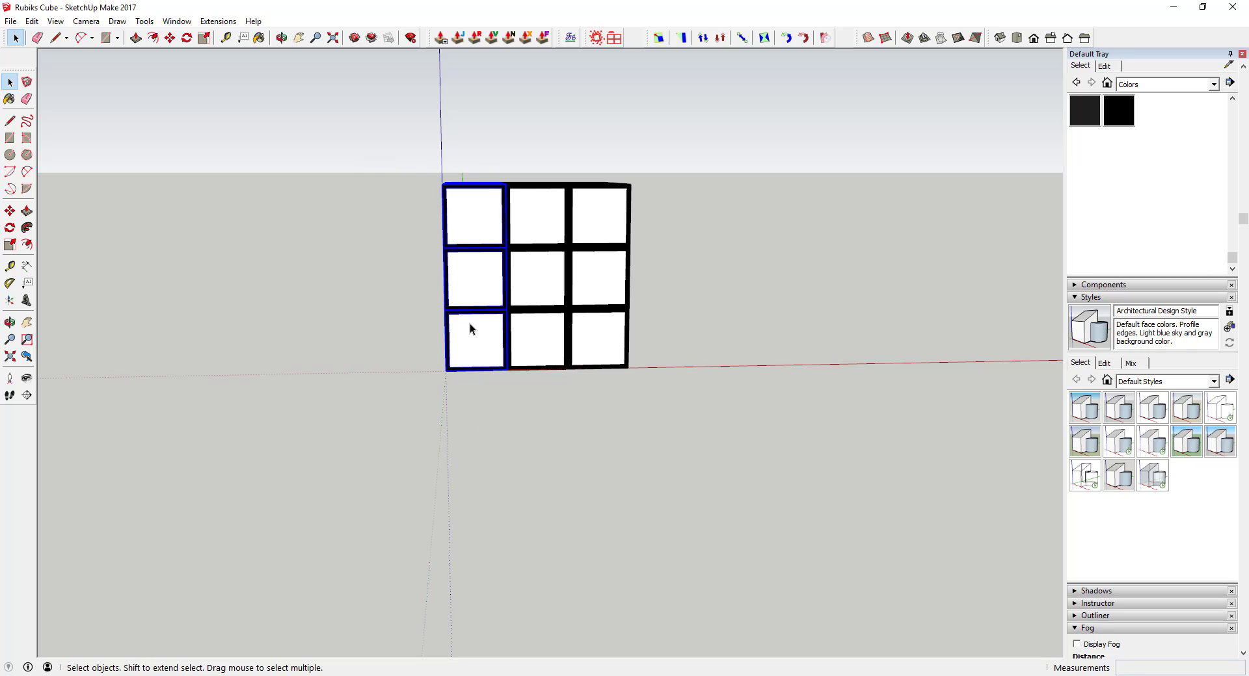
middle_drag(469, 323, 681, 323)
key(q)
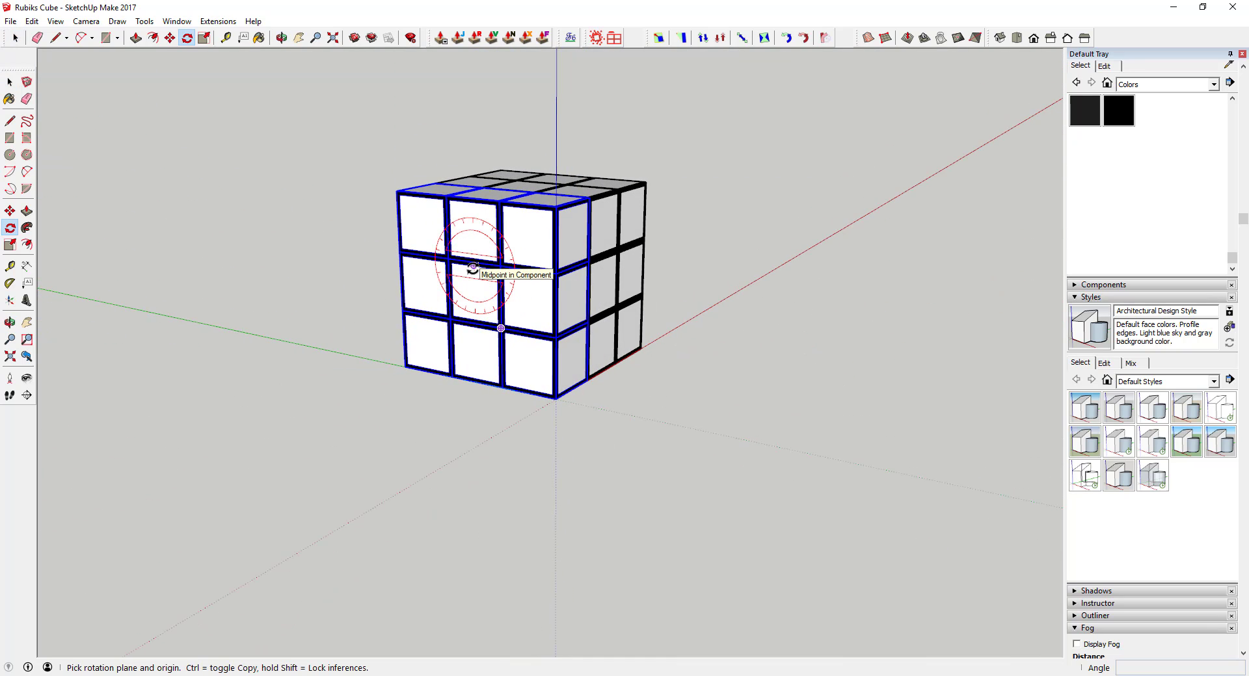
click(474, 294)
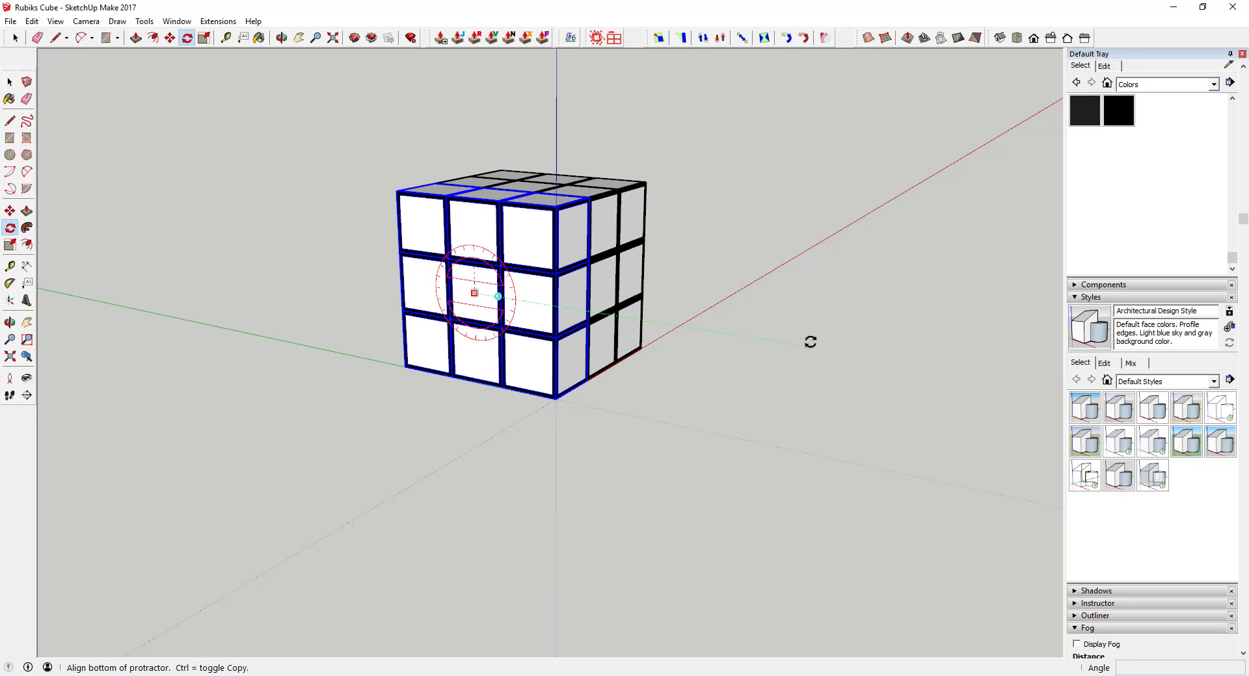
key(space)
Rotate the selected layer partway around the red axis about the centre of its middle cube, leaving it twisted against the other layers
key(q)
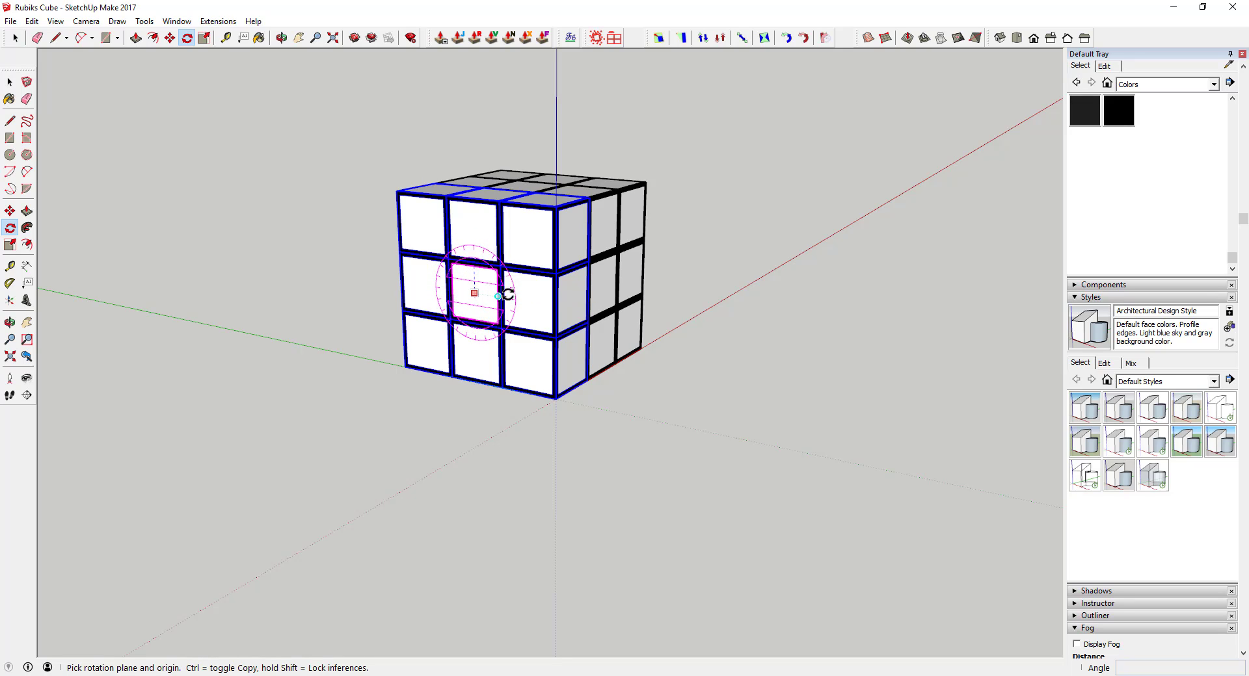
click(477, 290)
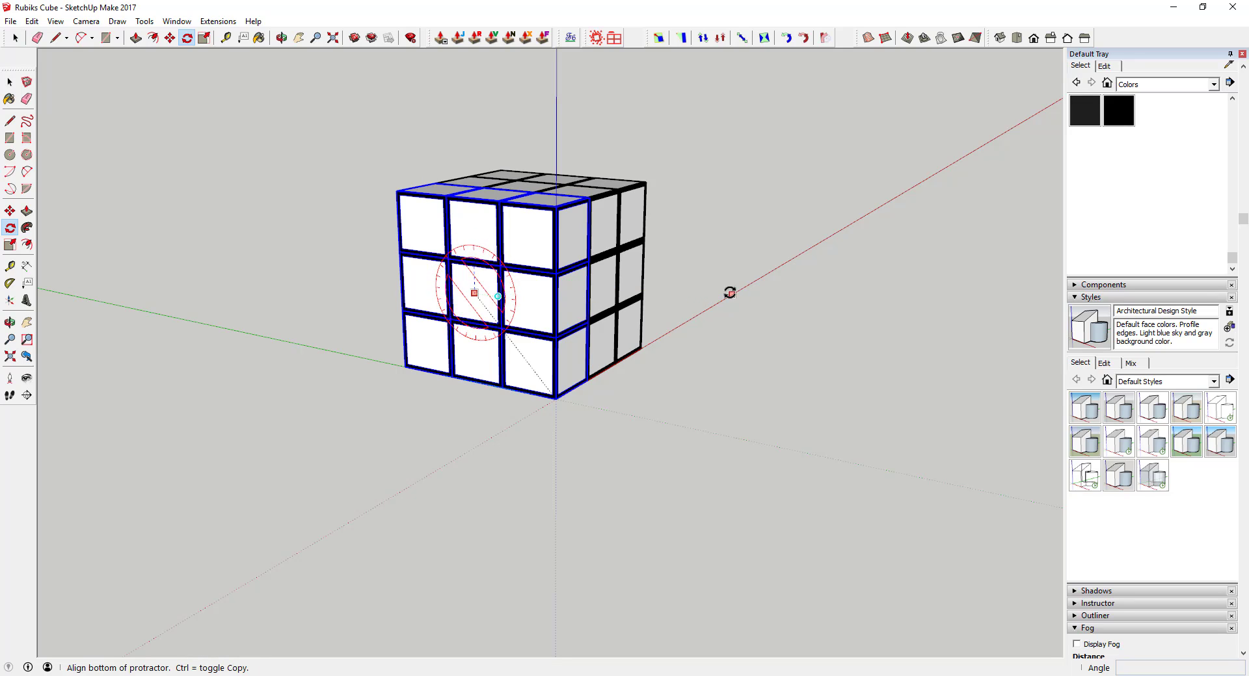
click(822, 333)
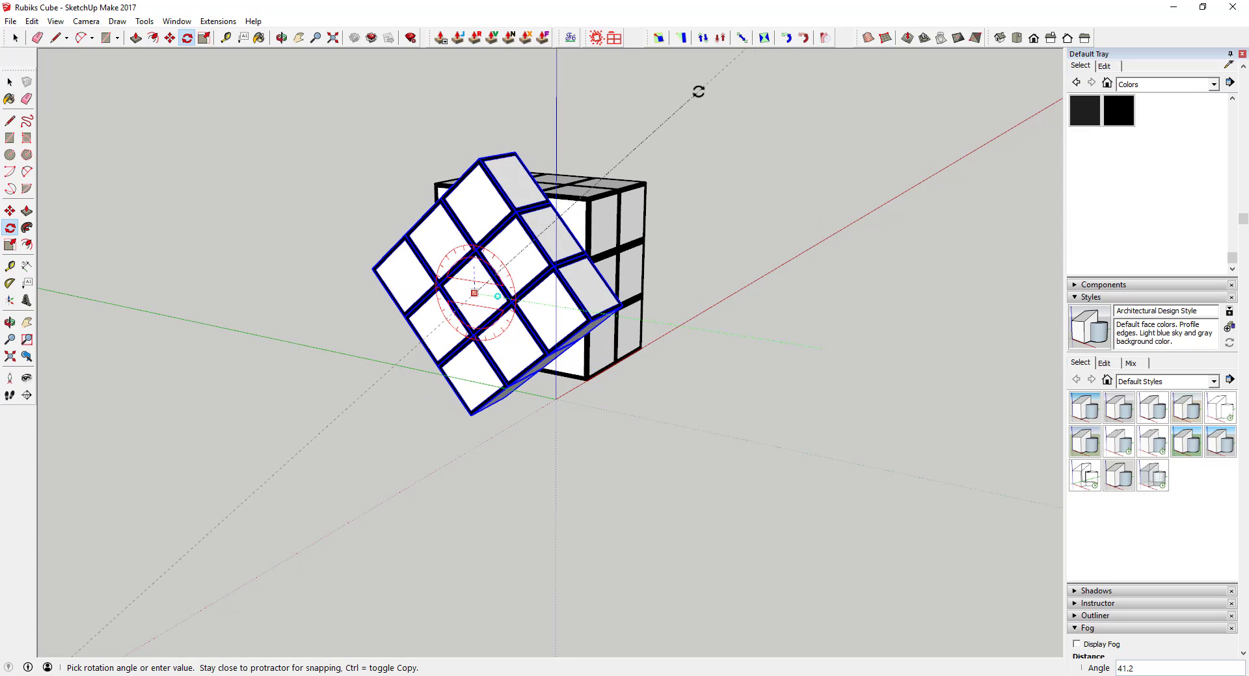
key(Return)
key(space)
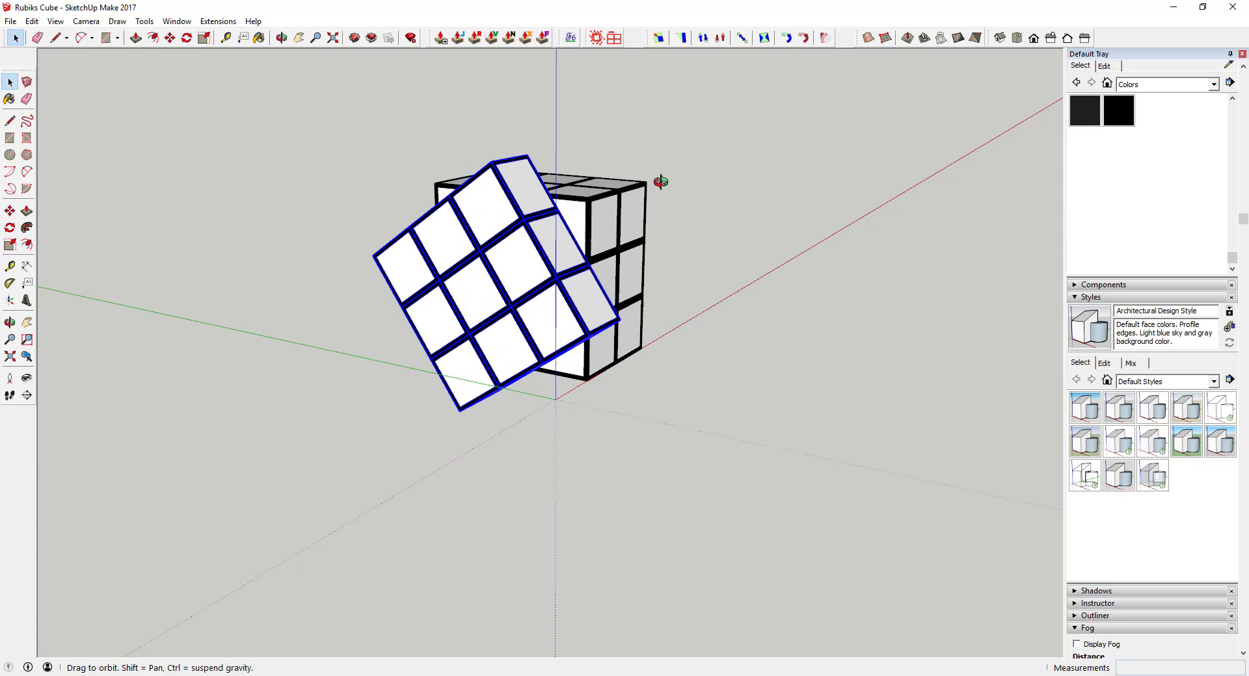
middle_drag(661, 183, 501, 296)
scroll(571, 217, up, 1)
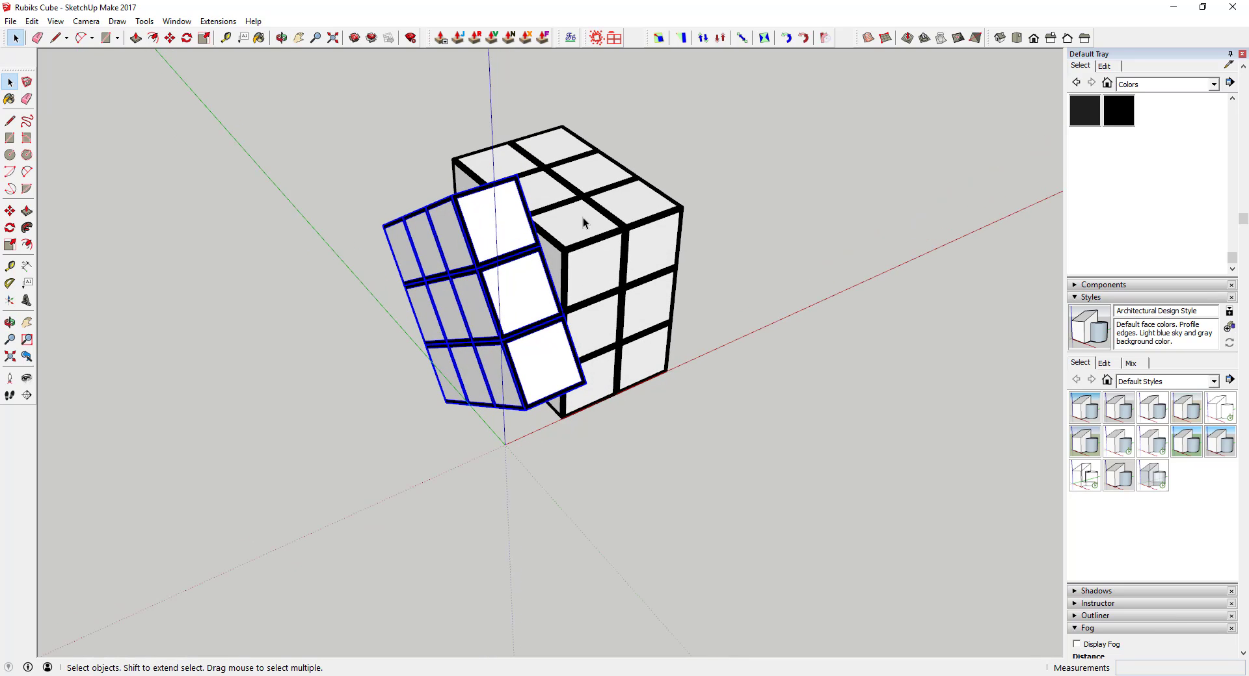
middle_drag(583, 223, 573, 199)
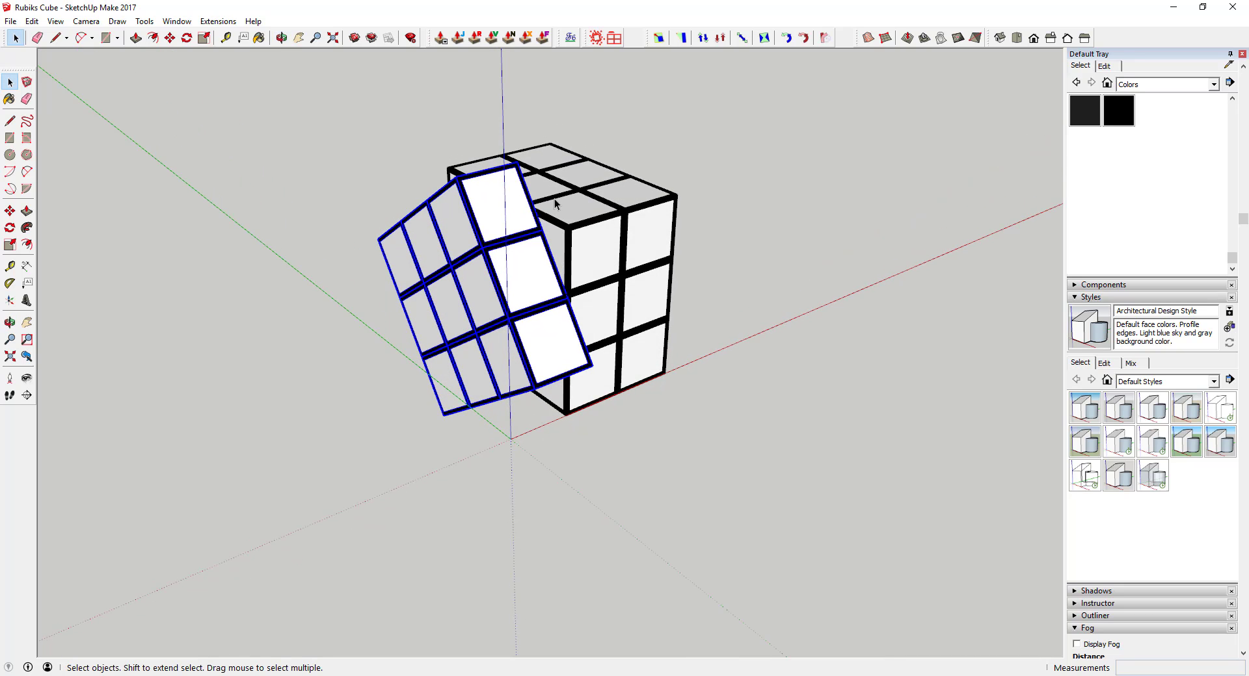
Copy the entire twisted cube about 3' along the green axis, away from the original
scroll(533, 277, down, 4)
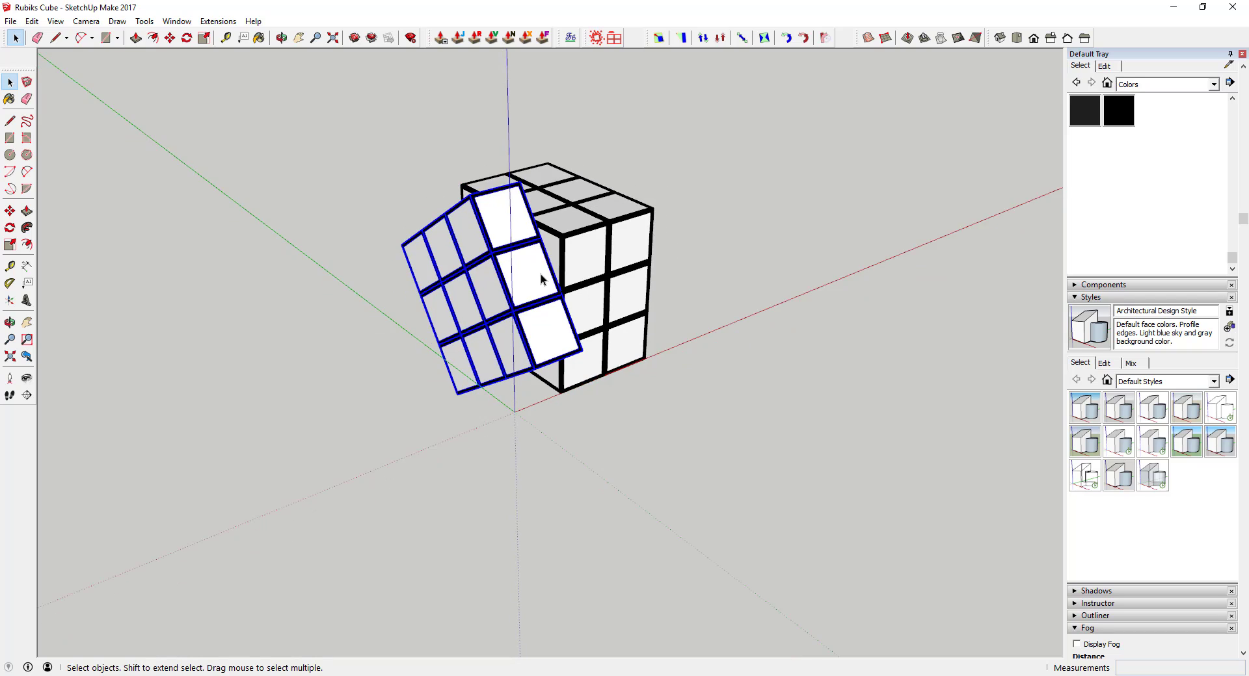
middle_drag(522, 272, 515, 236)
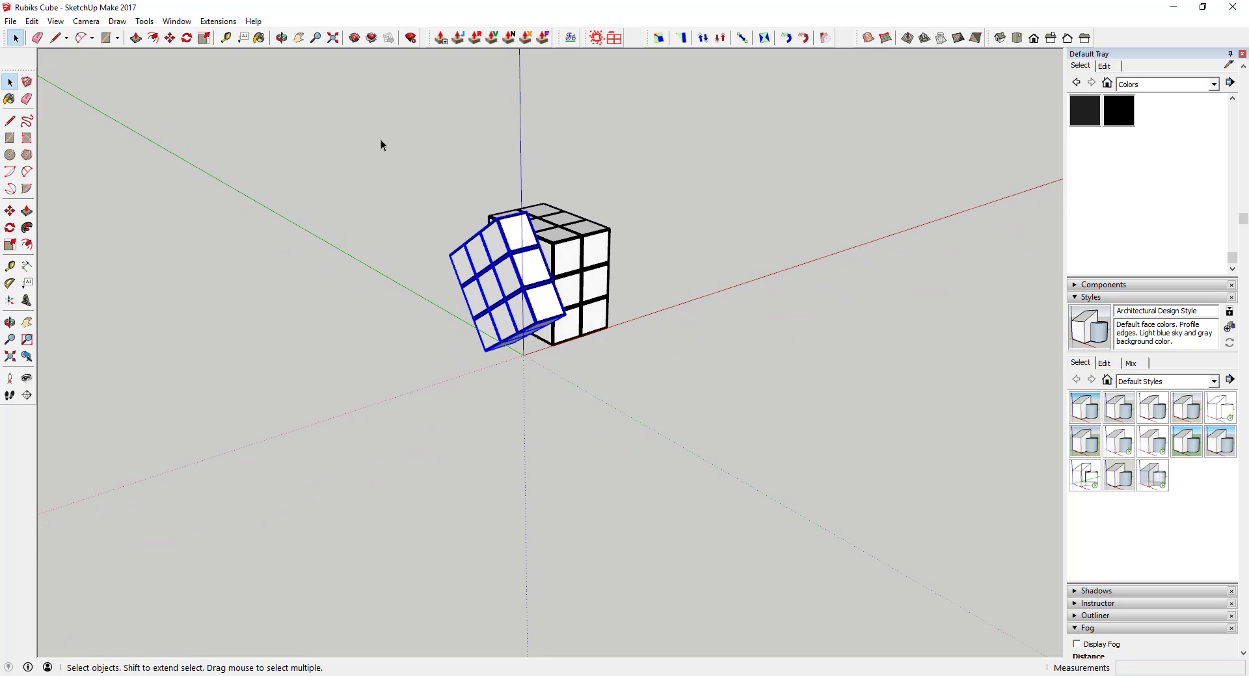
drag(380, 141, 732, 435)
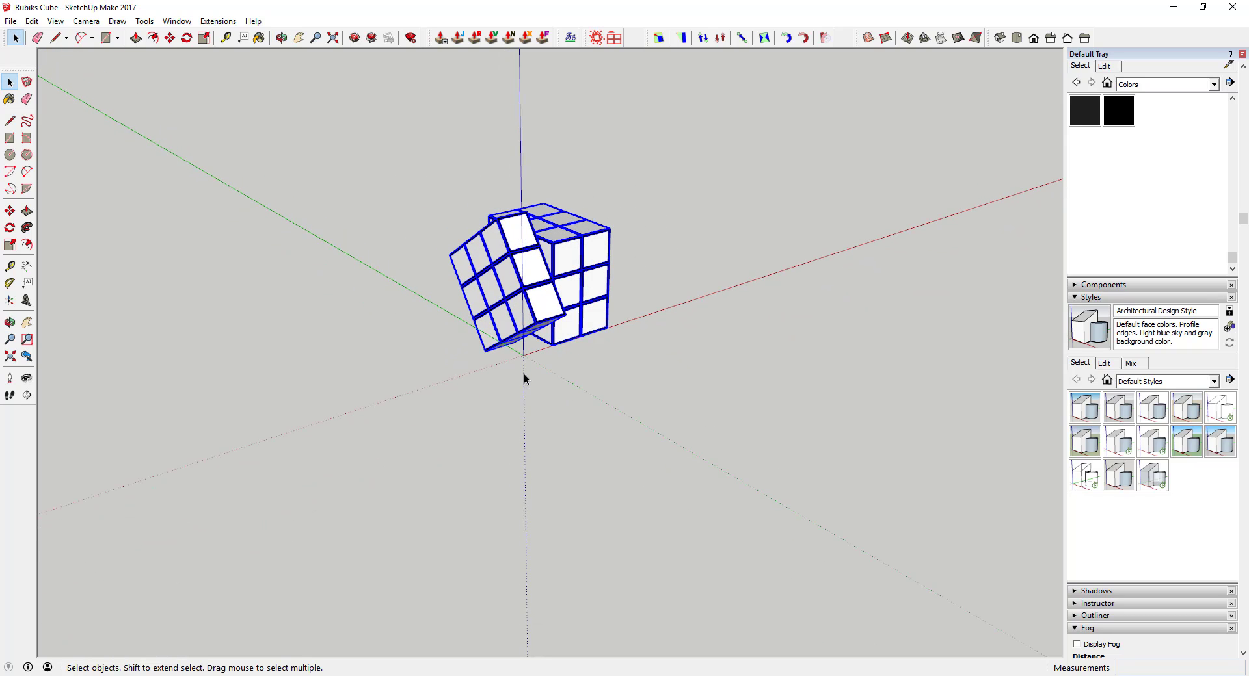
key(m)
click(487, 352)
key(ctrl)
scroll(651, 410, down, 2)
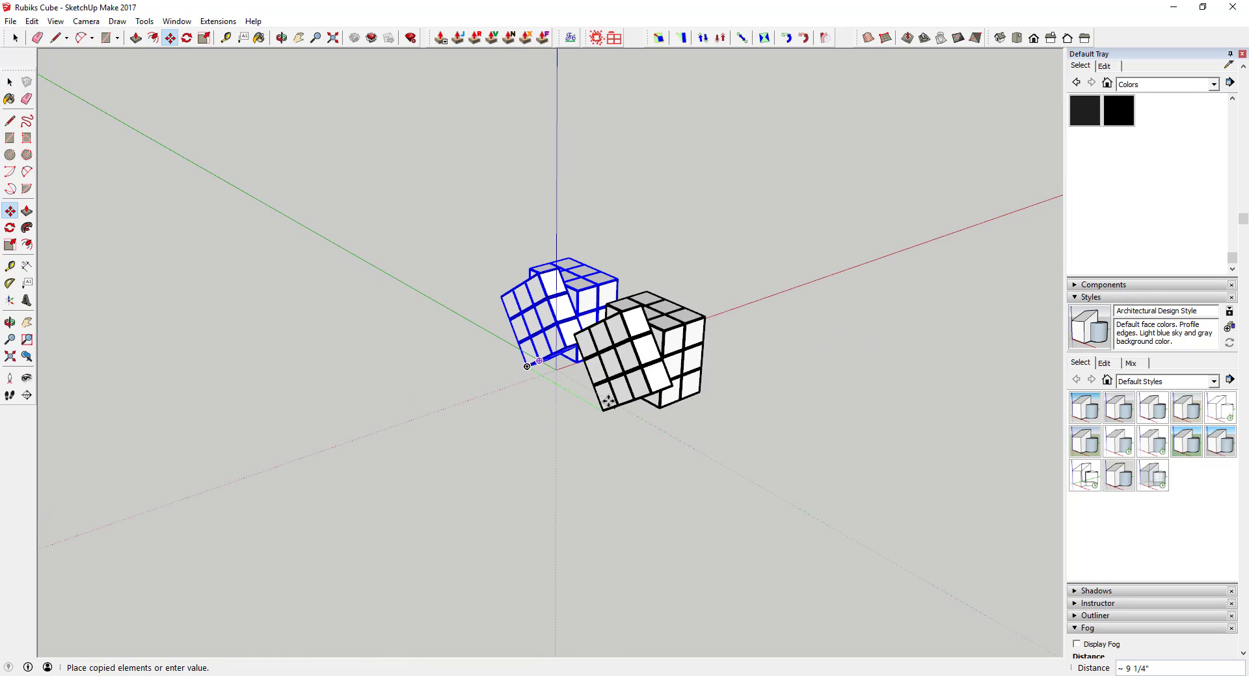
middle_drag(608, 401, 962, 463)
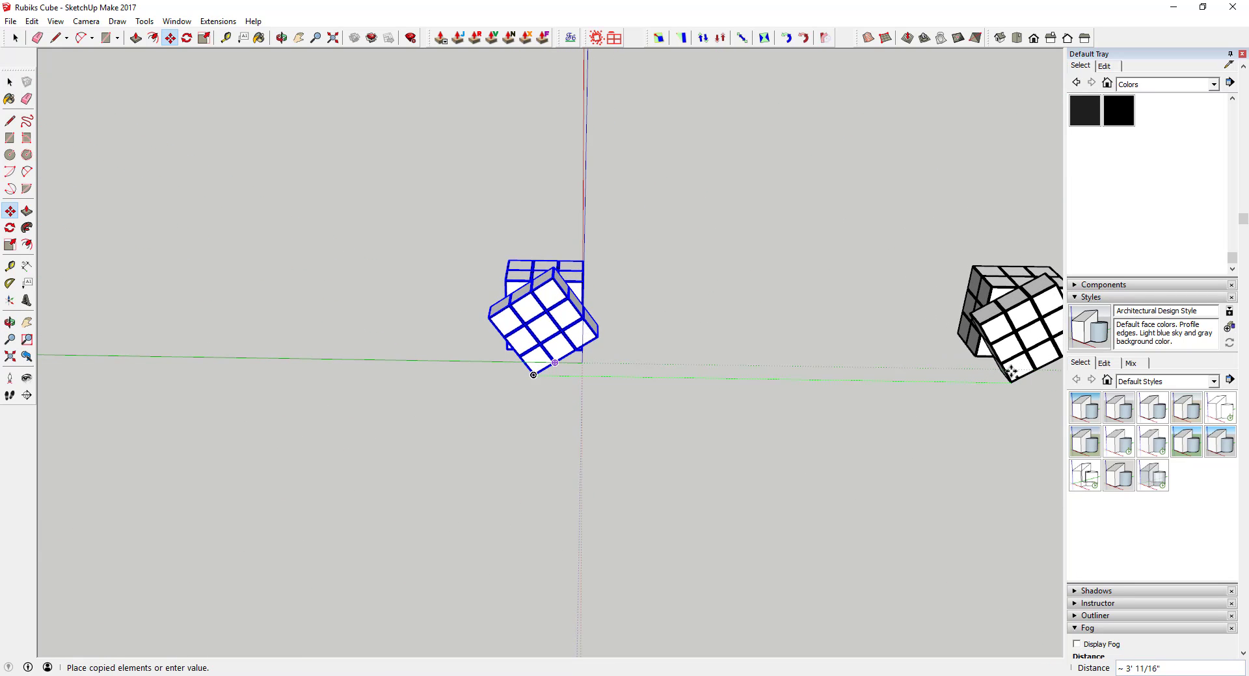
click(1012, 372)
key(space)
middle_drag(562, 318, 520, 283)
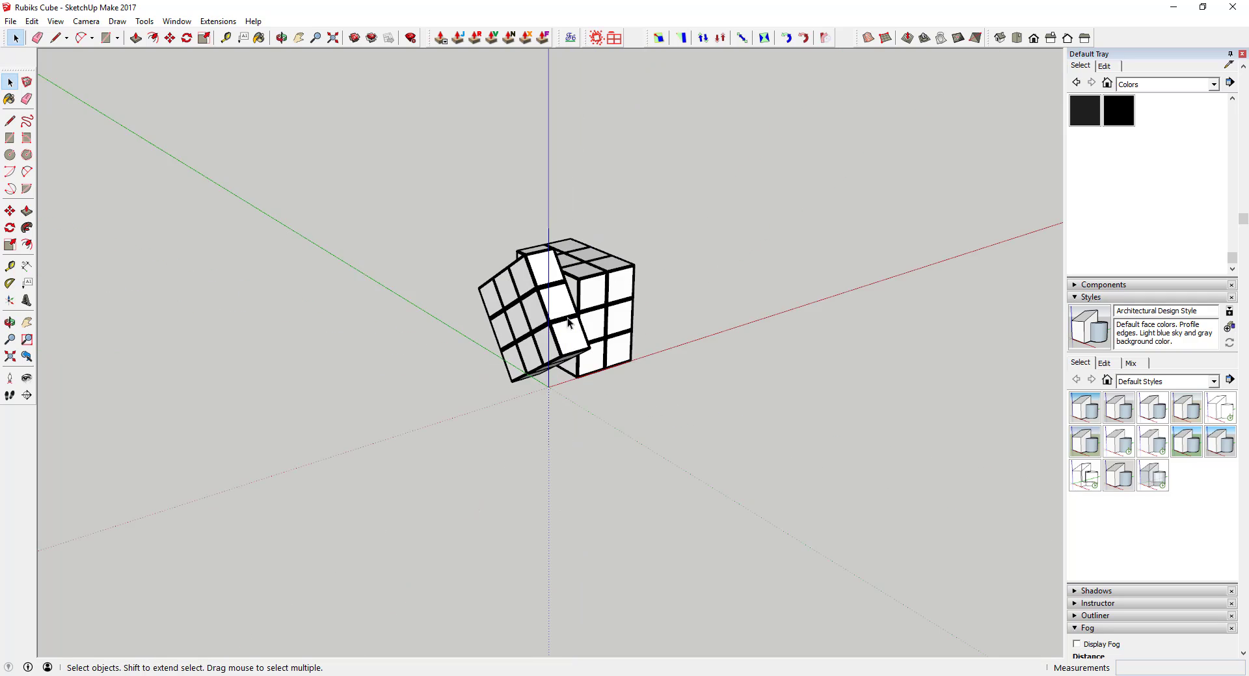
Try painting two faces of one cube blue from inside its component, and undo the paint
scroll(519, 281, up, 4)
click(527, 320)
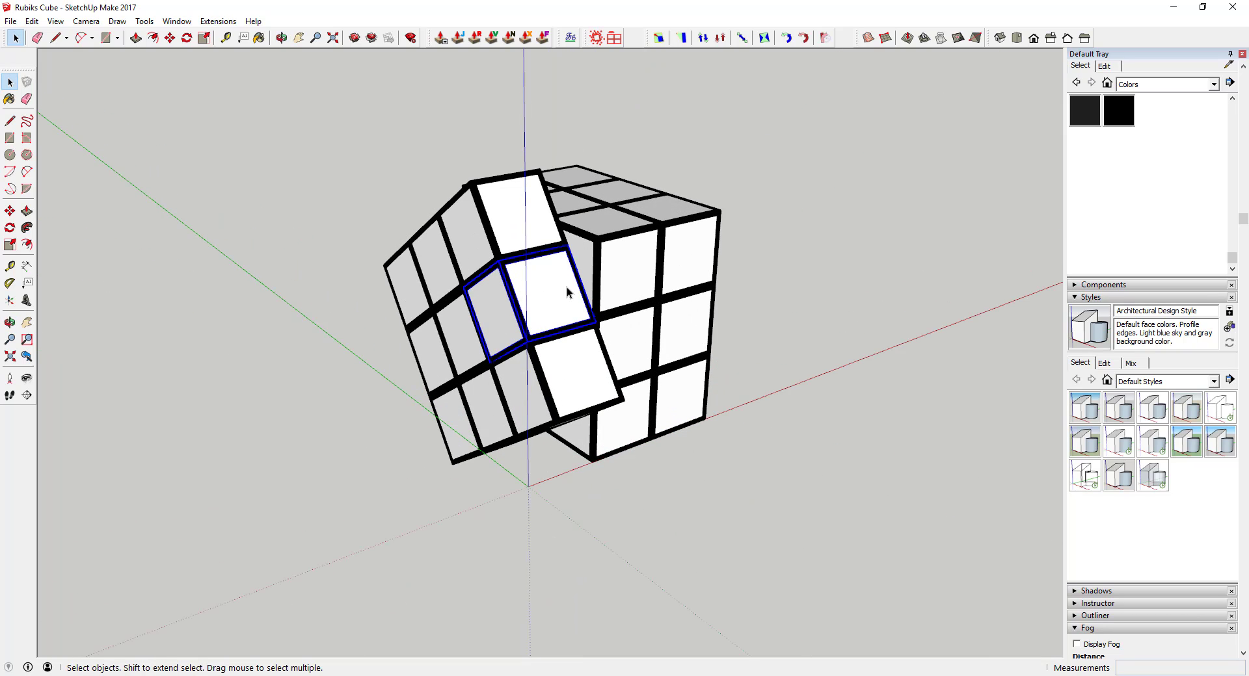
scroll(1139, 209, up, 4)
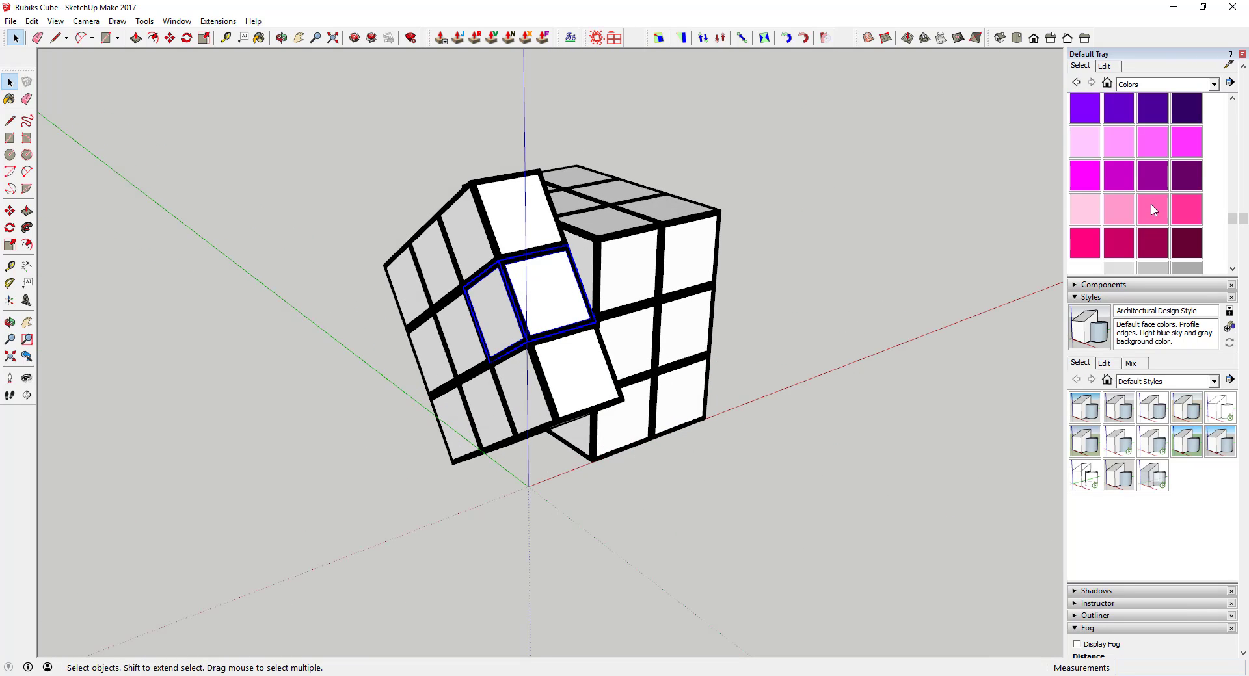
double_click(542, 302)
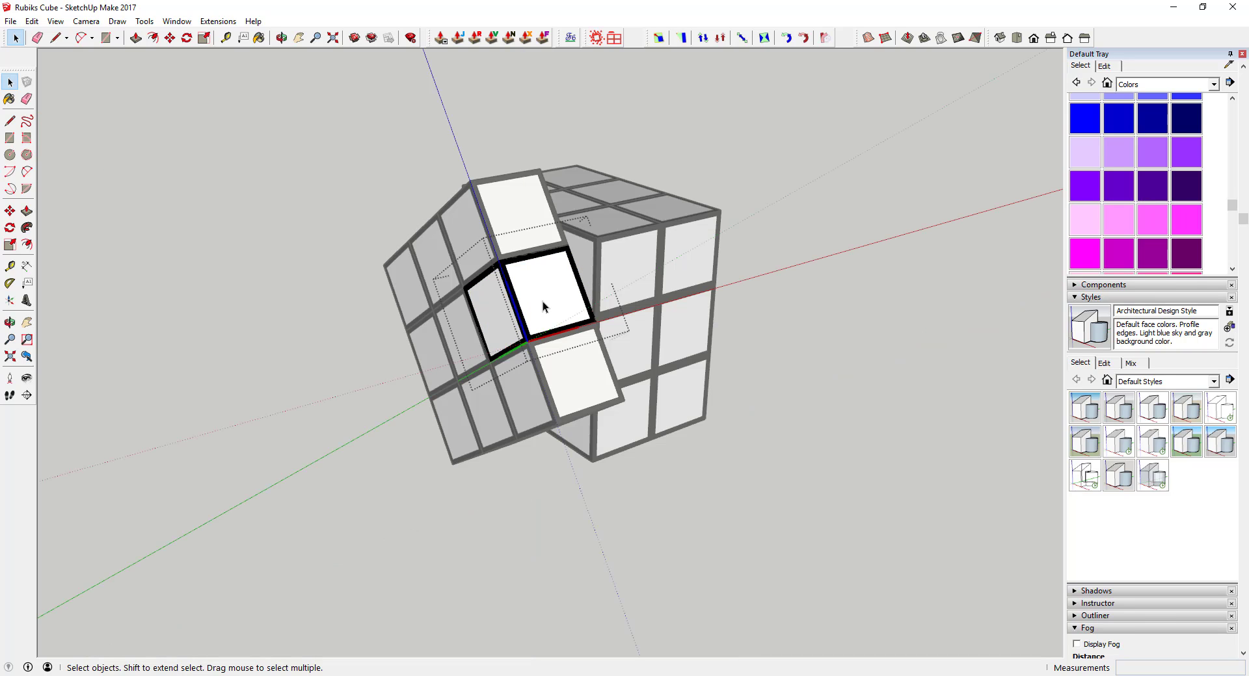
click(1094, 119)
click(545, 288)
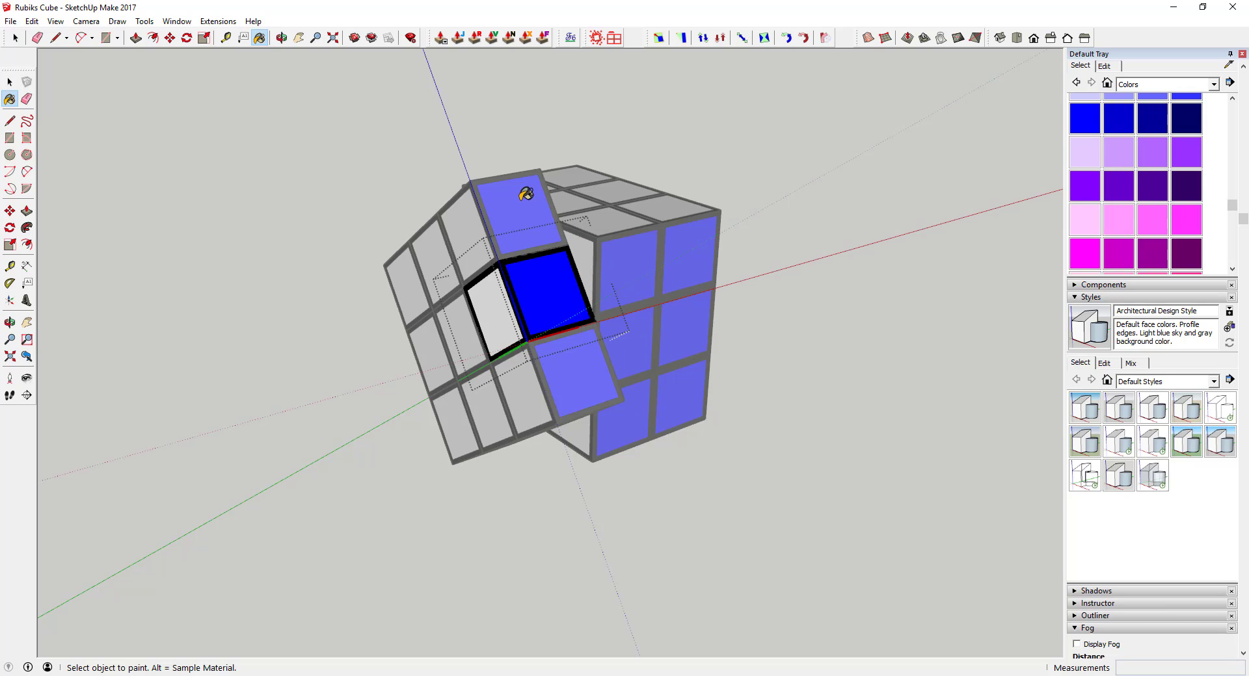
click(495, 322)
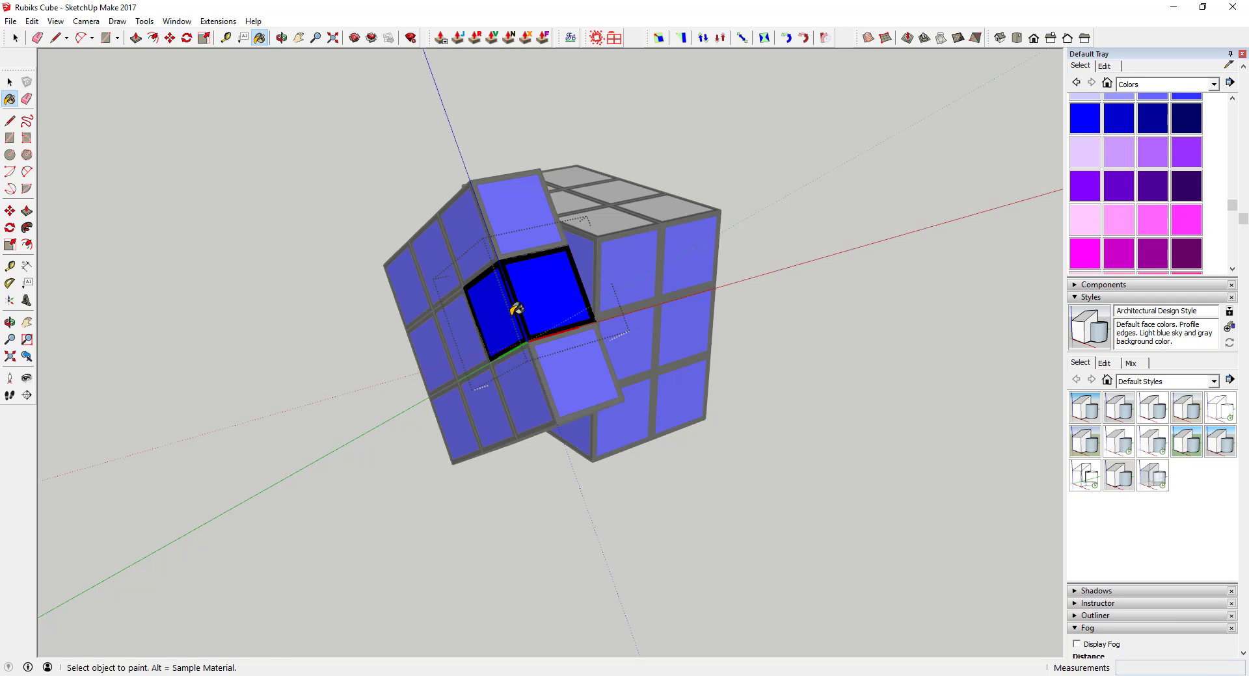
key(ctrl+z)
key(space)
Explode all the components of the original twisted cube and pick individual faces to check that they are loose geometry
mouse_move(795, 269)
middle_down()
mouse_move(802, 312)
mouse_move(535, 310)
mouse_move(1060, 284)
mouse_move(767, 282)
mouse_move(829, 229)
middle_up()
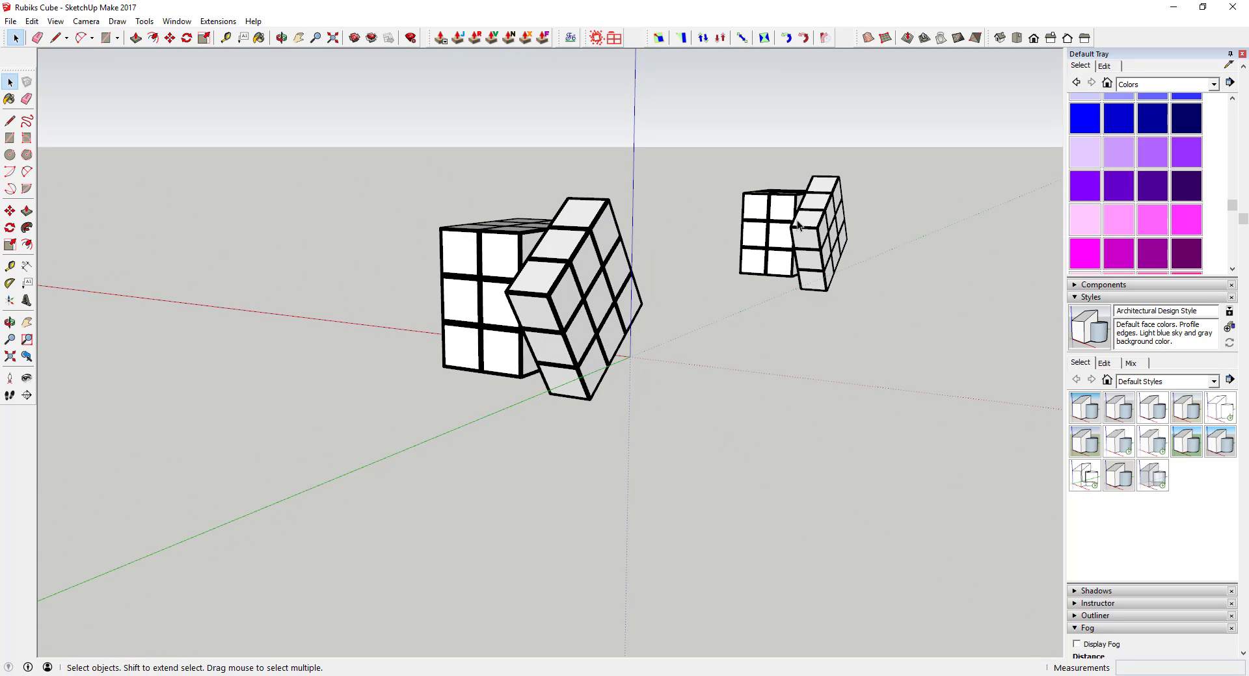
middle_drag(847, 233, 351, 235)
mouse_move(171, 98)
mouse_down()
mouse_move(677, 521)
mouse_move(603, 457)
mouse_up()
right_click(450, 232)
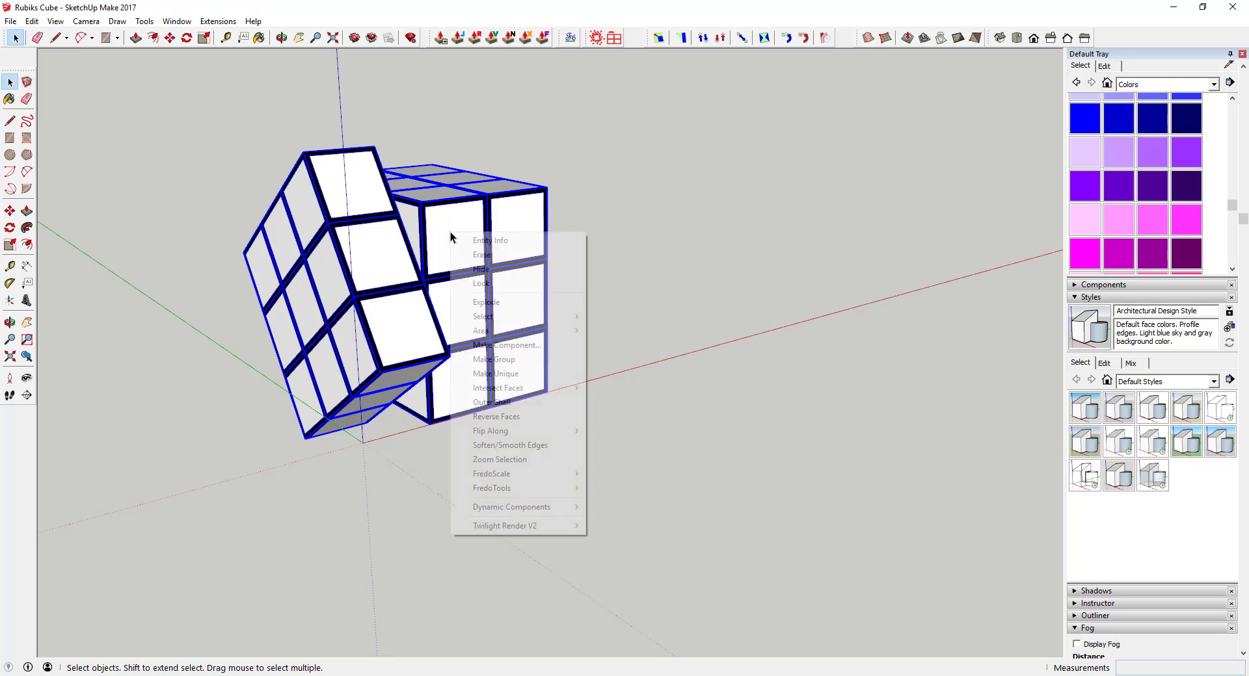
click(499, 301)
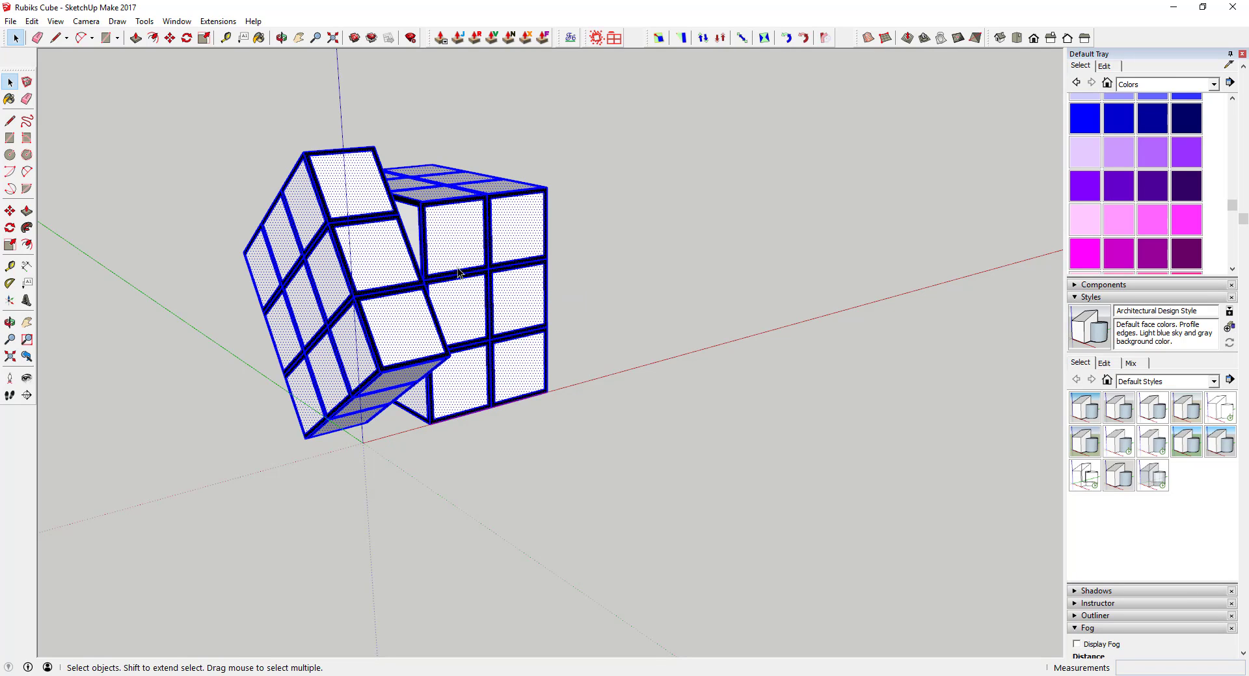
click(449, 229)
click(413, 232)
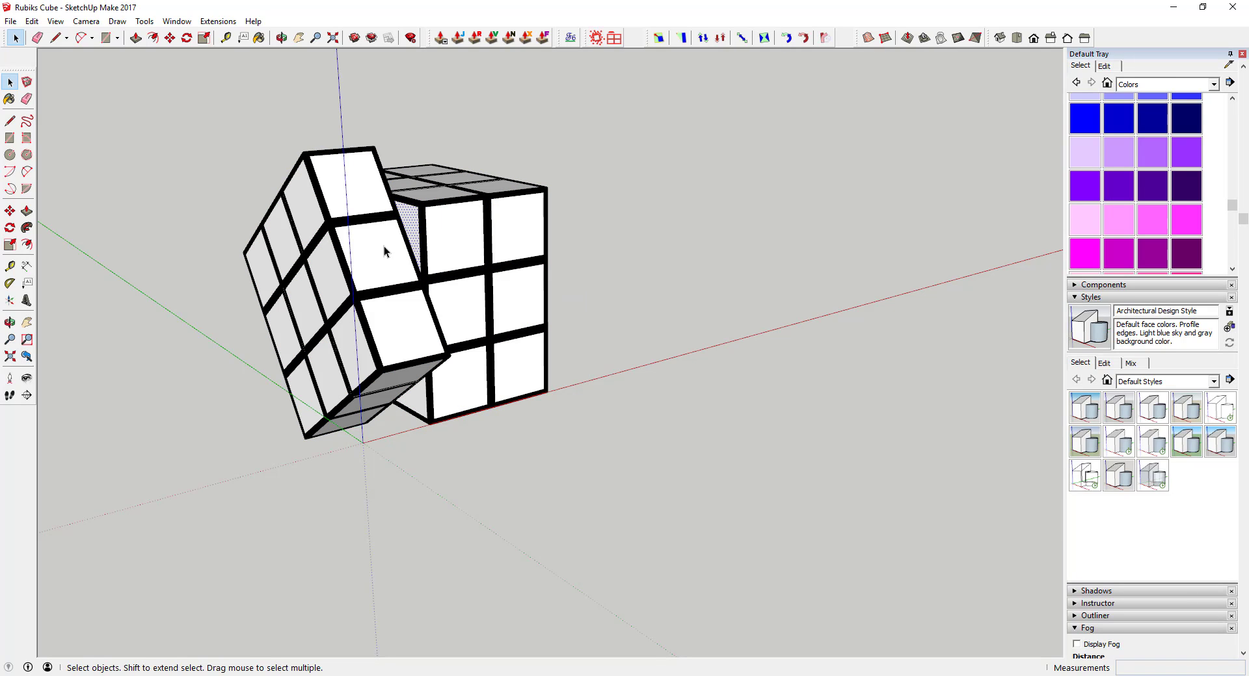
click(401, 189)
click(457, 179)
Try to move the twisted layer's loose geometry away from the rest of the exploded cube
middle_drag(423, 290, 236, 294)
drag(275, 561, 276, 559)
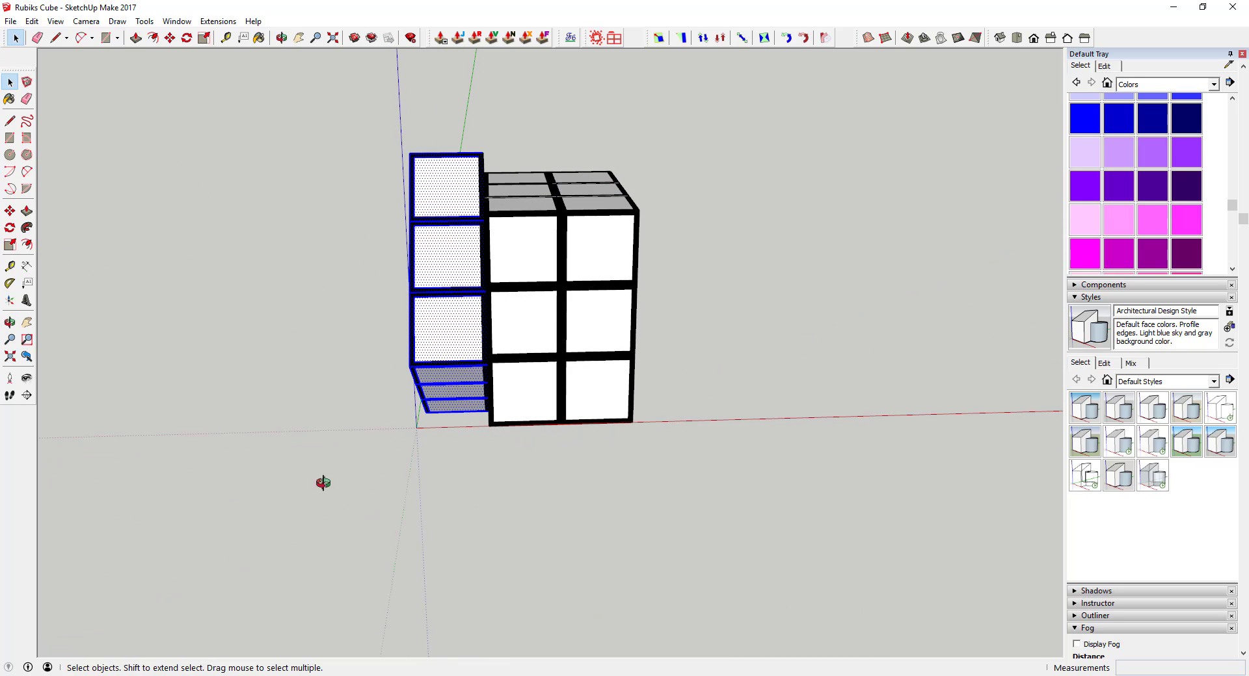
middle_drag(321, 484, 709, 455)
key(m)
click(530, 351)
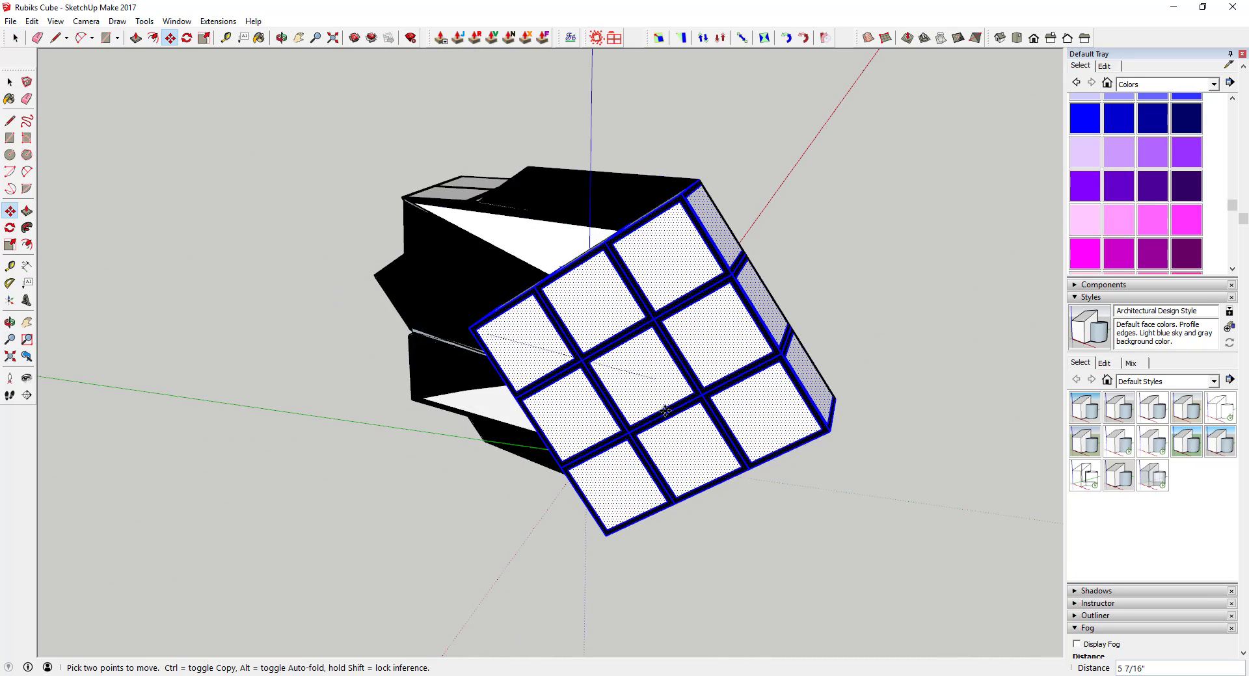
key(space)
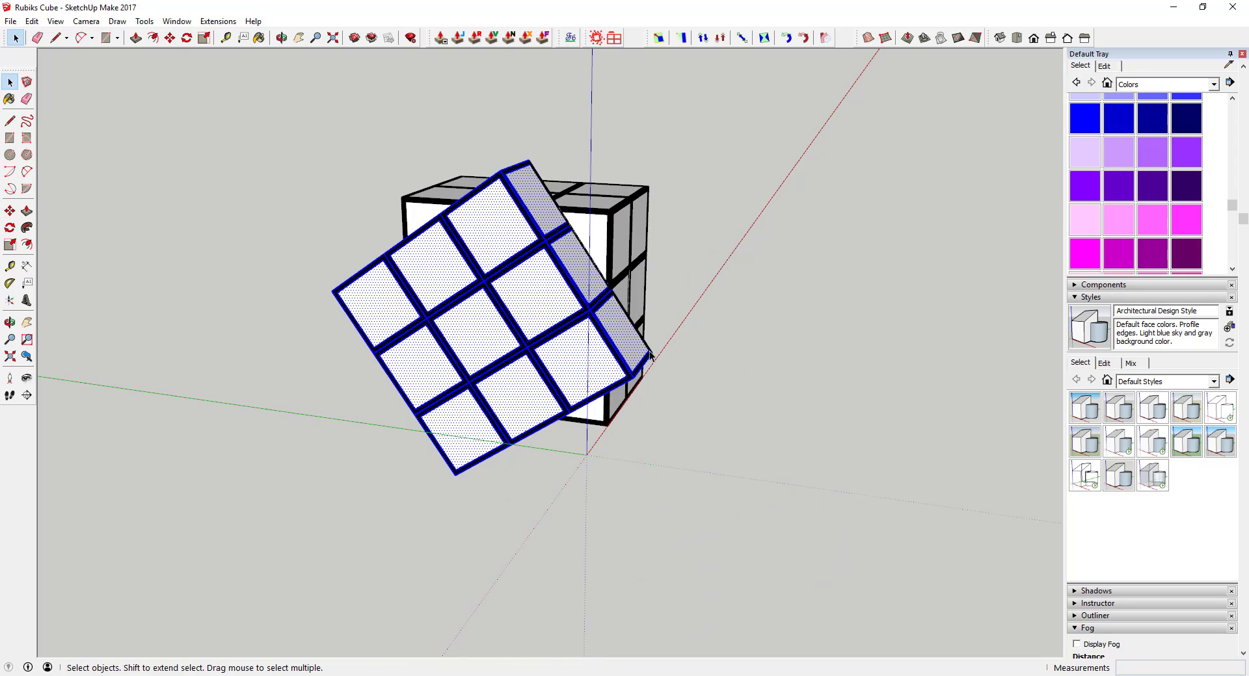
Look through the Colors swatches, clear the selection and view the exploded cube from above
middle_drag(631, 348, 524, 244)
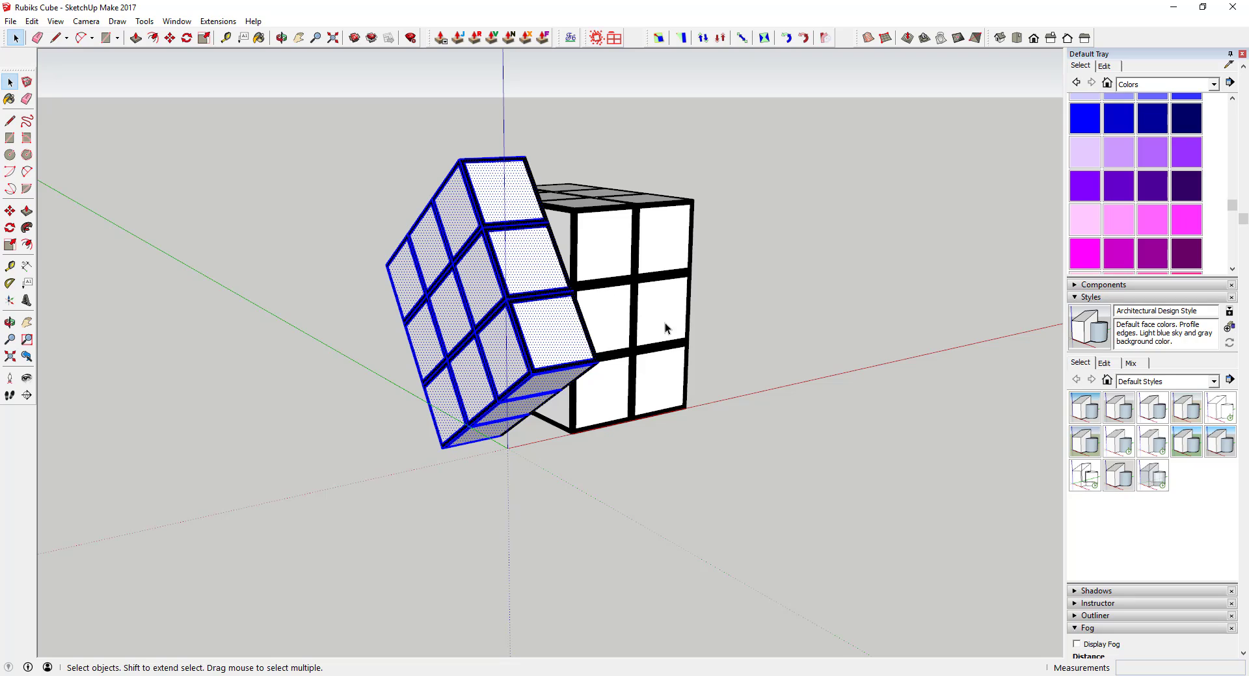
scroll(1118, 209, up, 10)
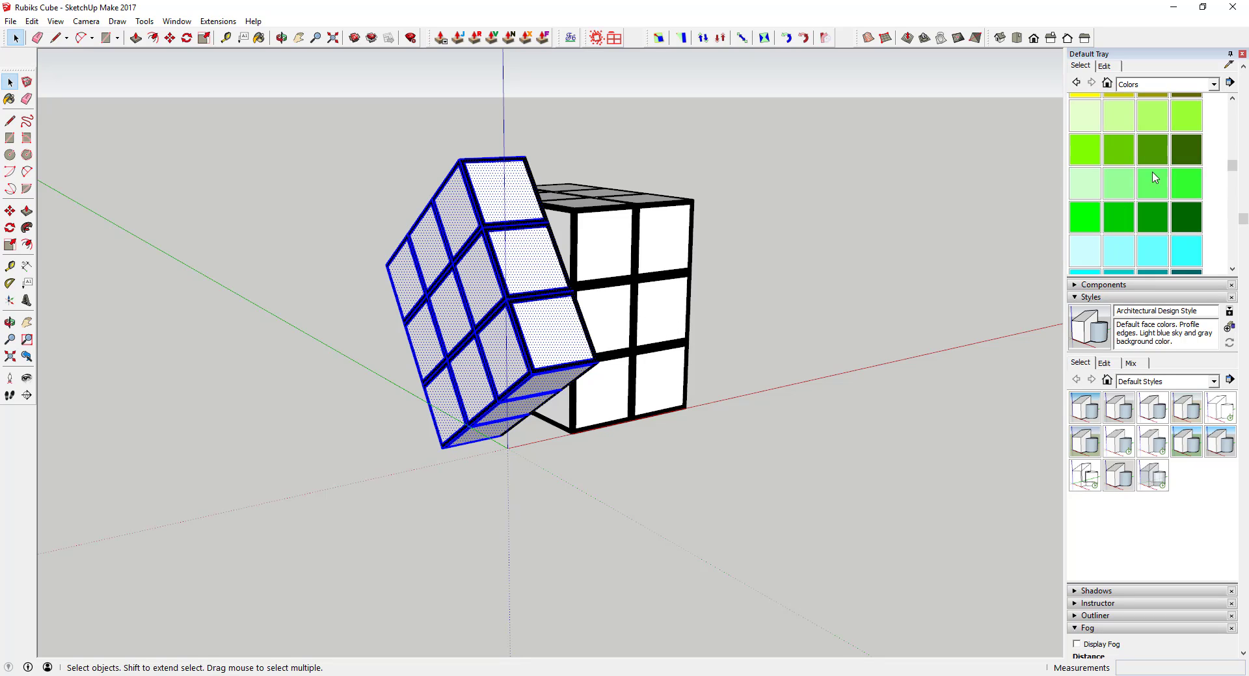
scroll(1176, 162, up, 1)
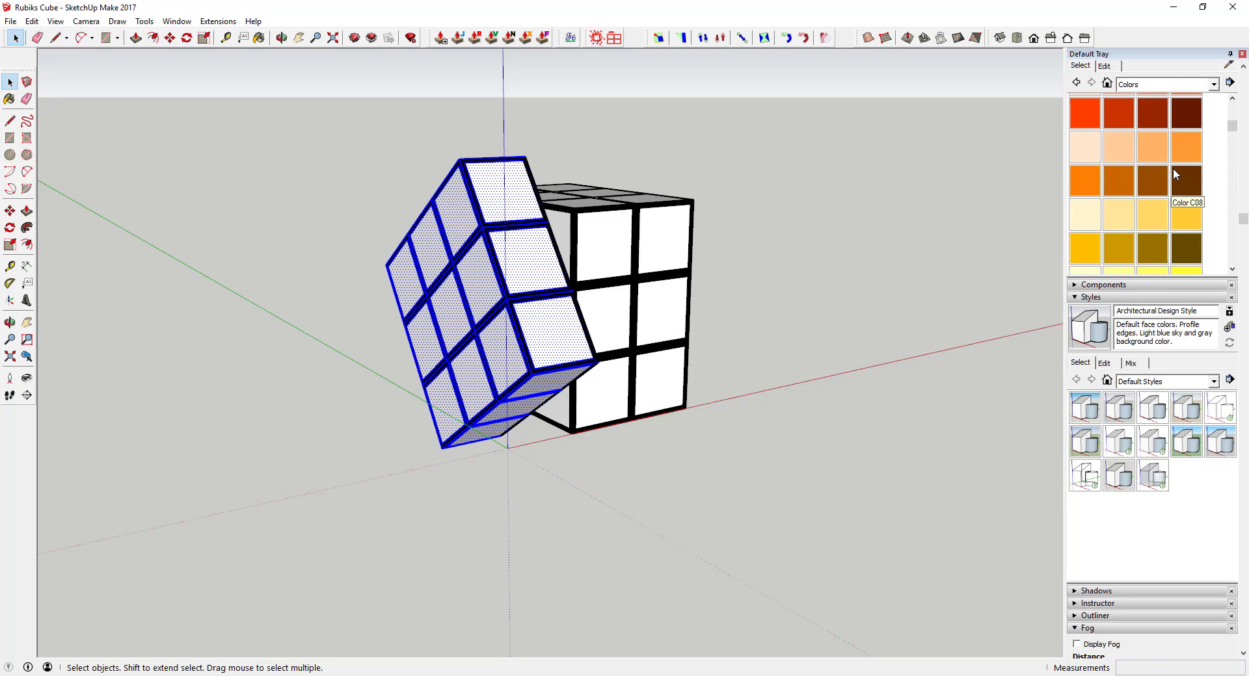
scroll(1176, 169, down, 5)
middle_drag(591, 225, 588, 332)
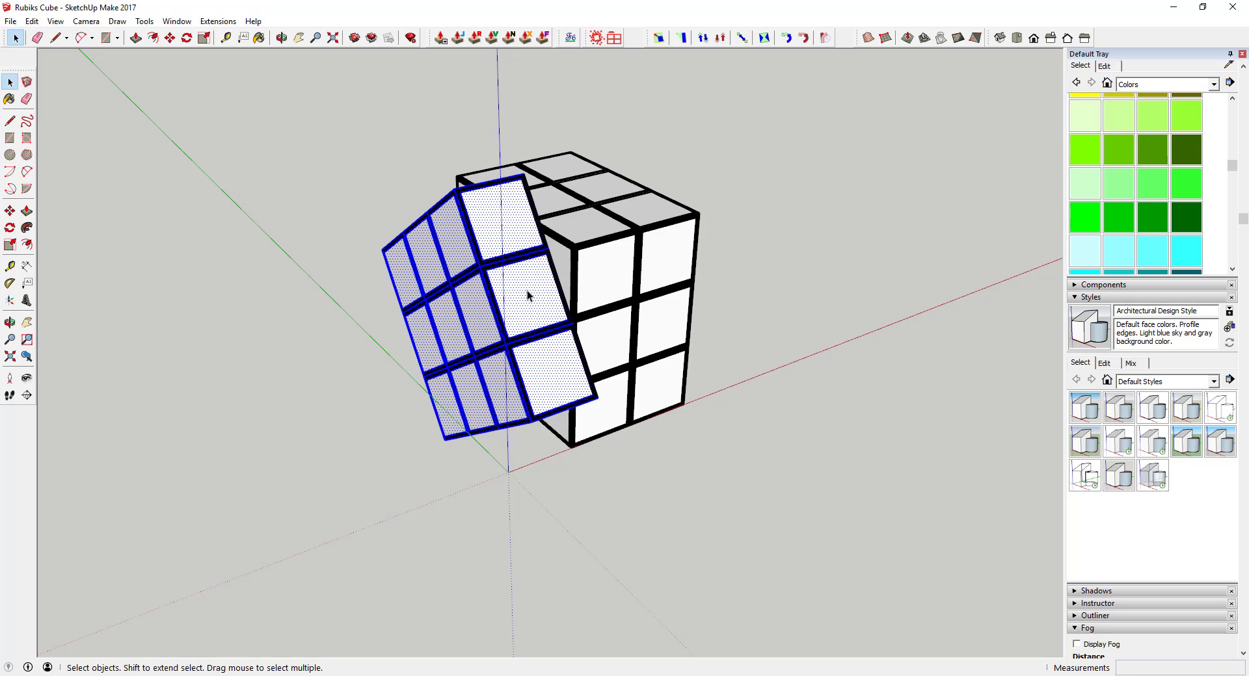
middle_drag(575, 303, 585, 356)
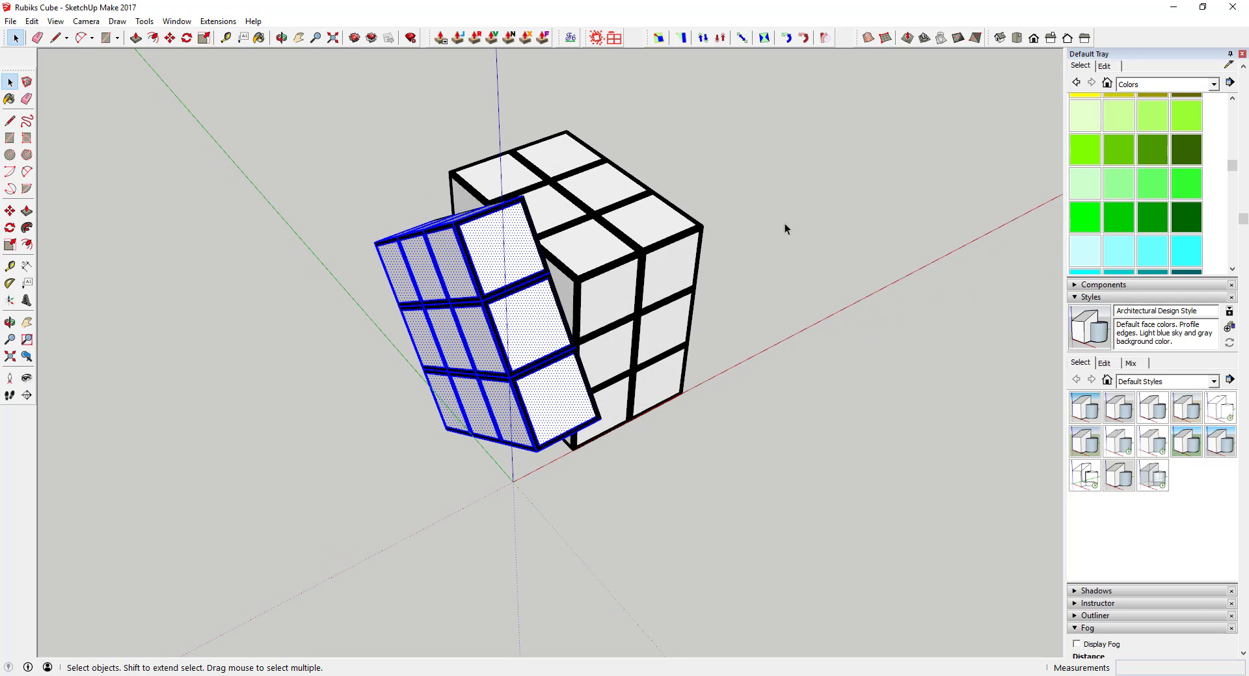
click(833, 270)
middle_drag(602, 222, 625, 287)
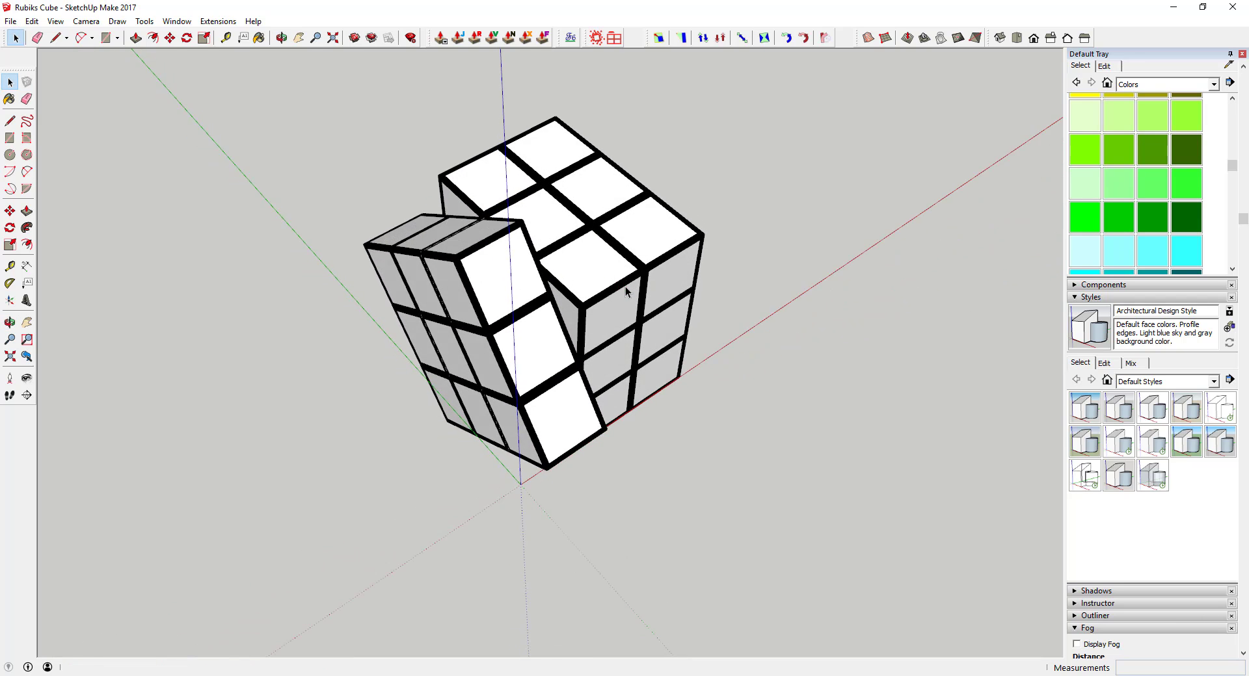
scroll(624, 290, down, 3)
scroll(580, 237, up, 2)
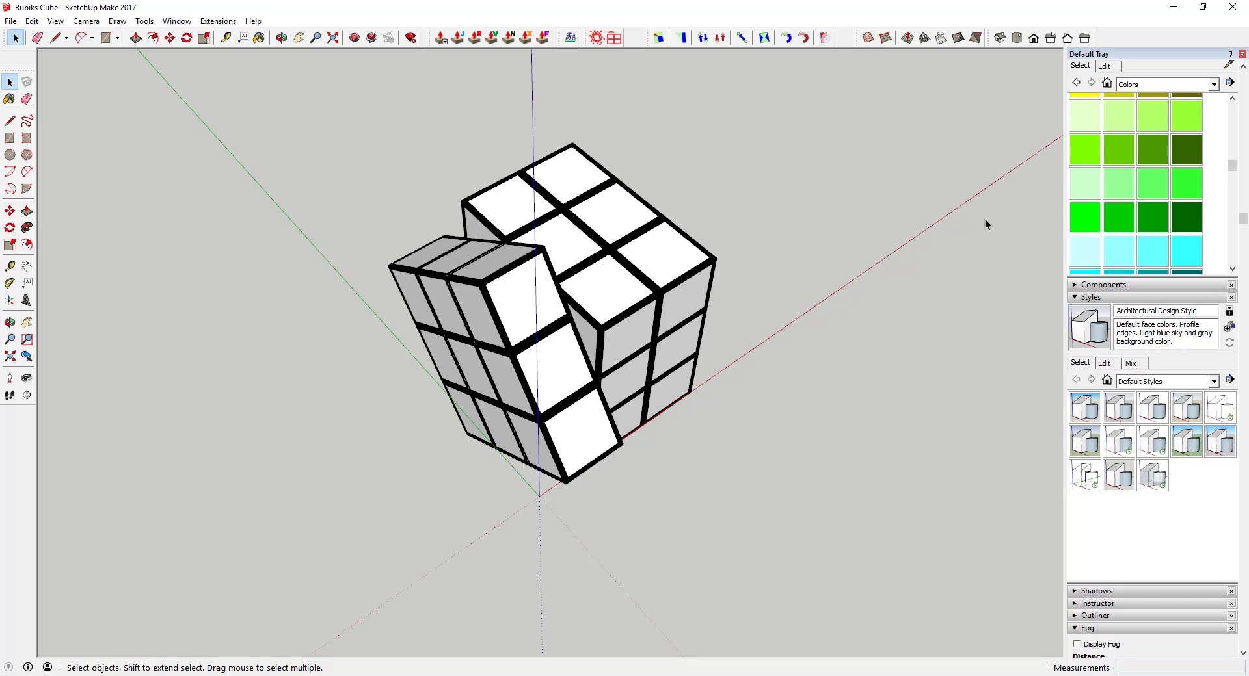
Paint scattered faces of the exploded cube green with Color G05 and blue with Color I05
click(1092, 222)
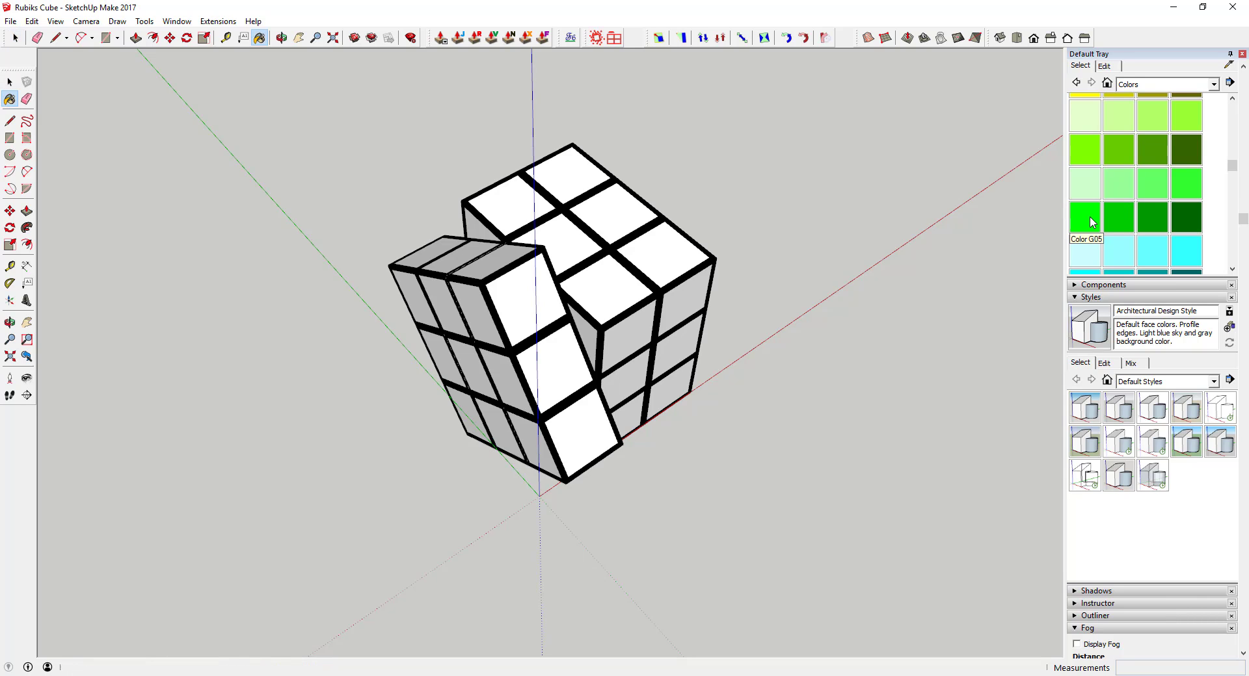
click(619, 283)
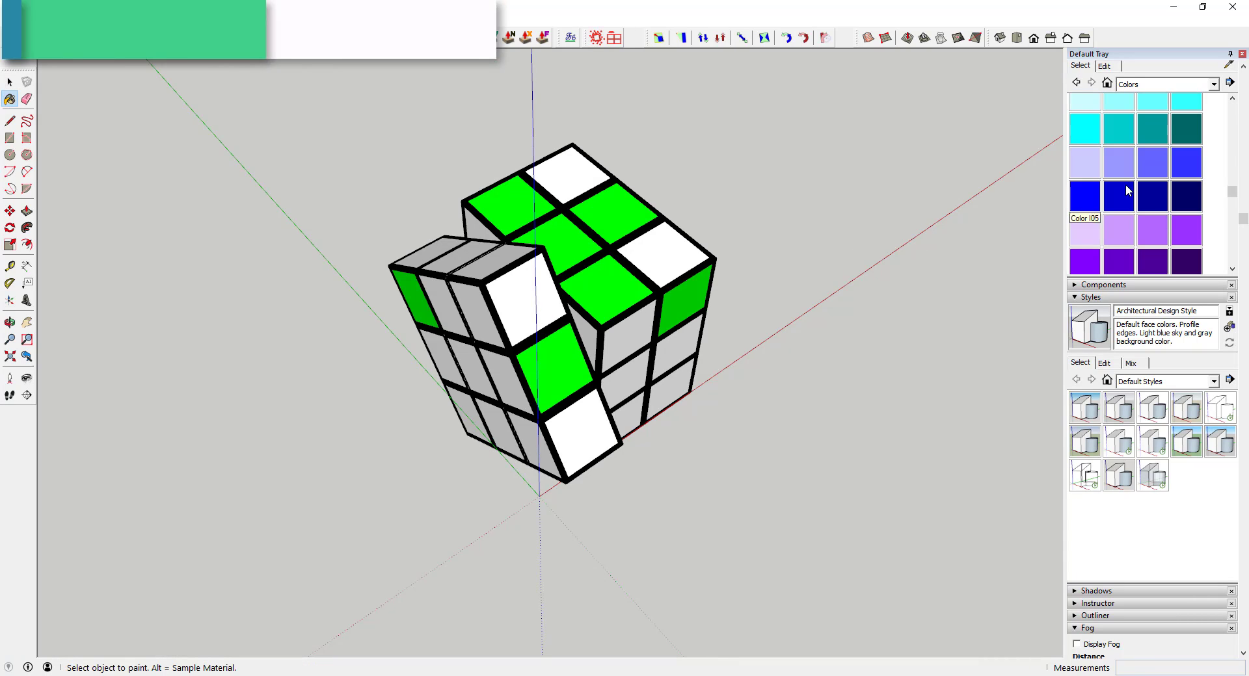
click(1085, 196)
click(444, 307)
click(537, 451)
Paint more visible faces red, orange and yellow, including the last two white top faces, and reuse the sampled red on the twisted layer
scroll(1132, 189, up, 10)
click(522, 290)
click(582, 434)
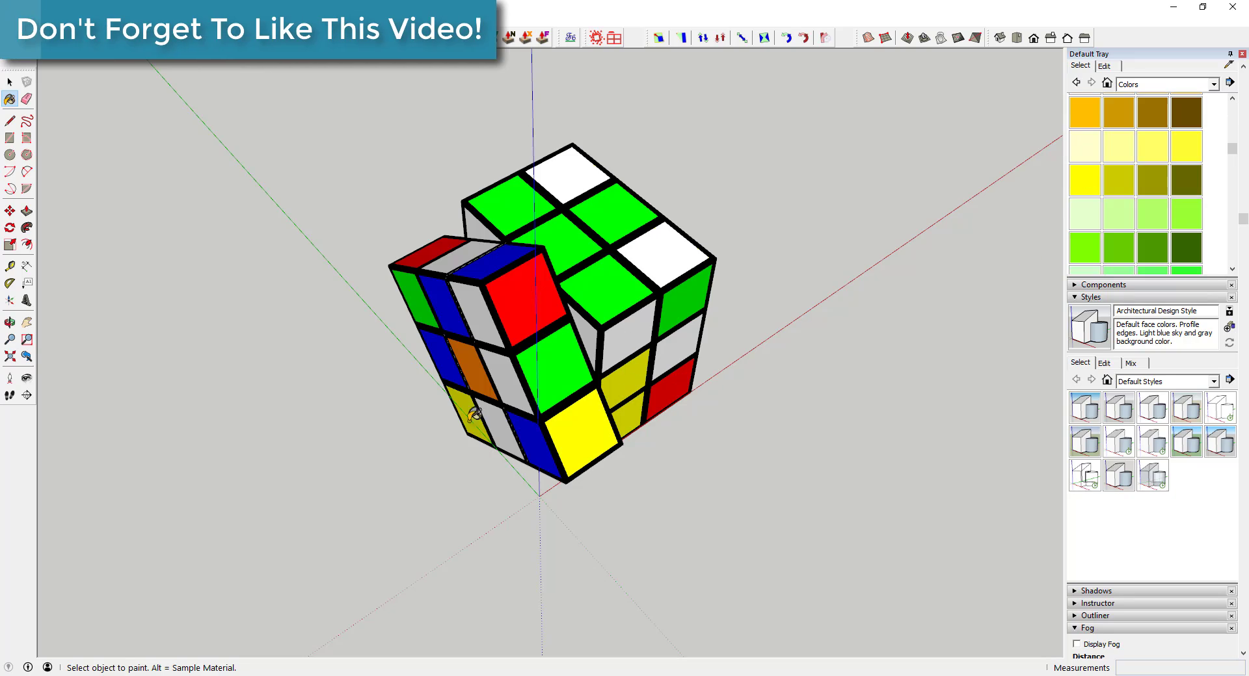
click(664, 255)
click(567, 175)
alt+click(527, 299)
click(508, 383)
Finish colouring the cube's other sides and paint the inner faces exposed by the twist black with Color M09
middle_drag(553, 456, 635, 380)
key(space)
mouse_move(877, 237)
middle_down()
mouse_move(558, 302)
mouse_move(622, 380)
mouse_move(762, 410)
mouse_move(683, 390)
mouse_move(705, 215)
mouse_move(716, 304)
mouse_move(547, 398)
mouse_move(553, 377)
middle_up()
scroll(621, 380, down, 8)
key(b)
scroll(1135, 189, down, 15)
scroll(1135, 188, up, 8)
click(1183, 204)
middle_drag(813, 364, 637, 405)
scroll(1135, 260, down, 20)
click(1119, 189)
key(space)
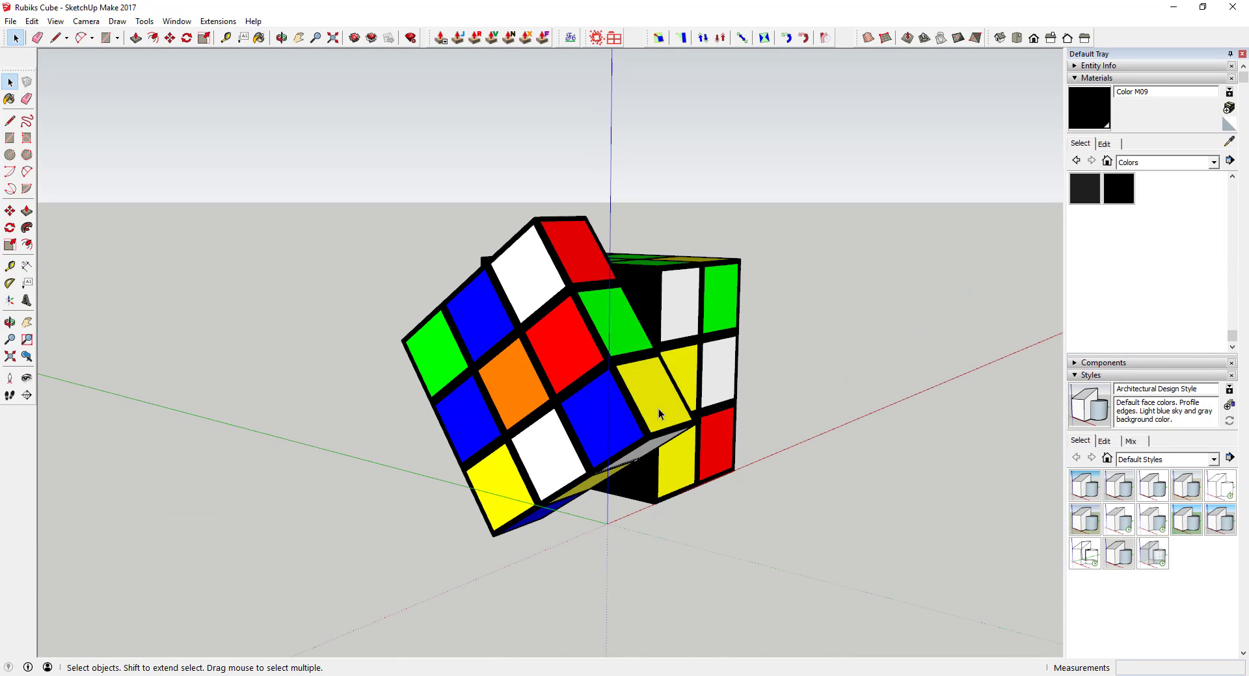
Examine the coloured cube from below, from above and from the front
middle_drag(686, 416, 590, 120)
middle_drag(598, 308, 606, 475)
middle_drag(615, 364, 693, 439)
scroll(706, 433, down, 3)
scroll(733, 445, up, 3)
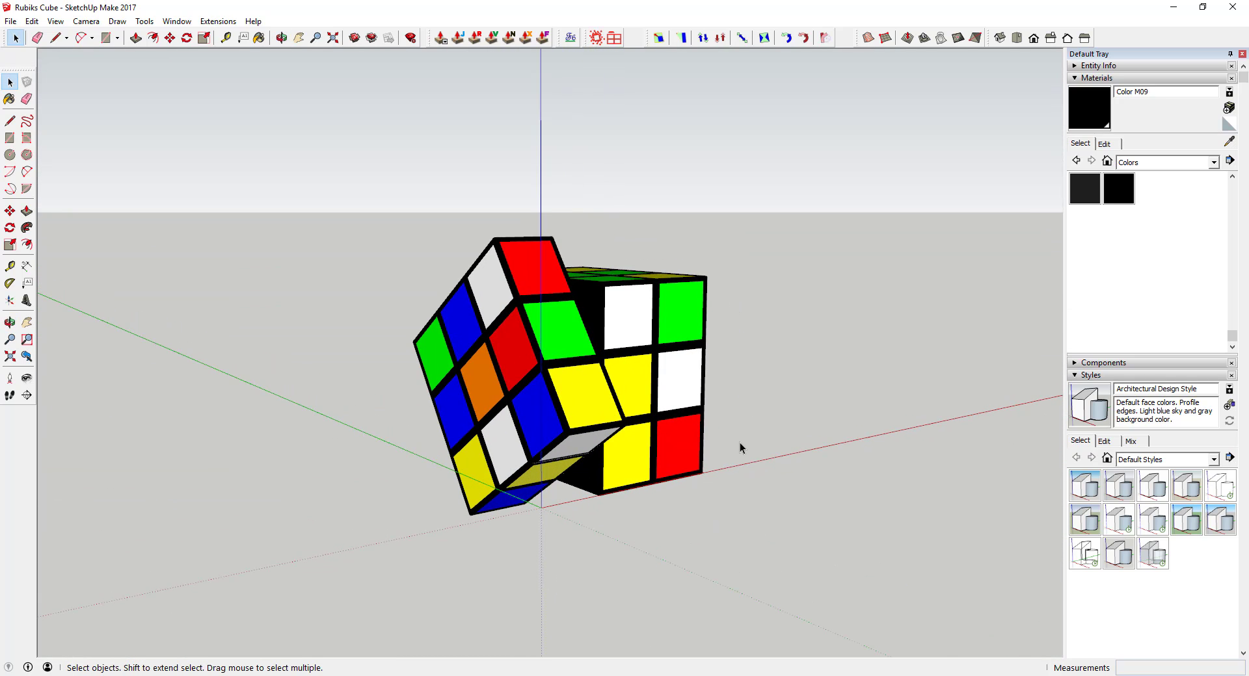